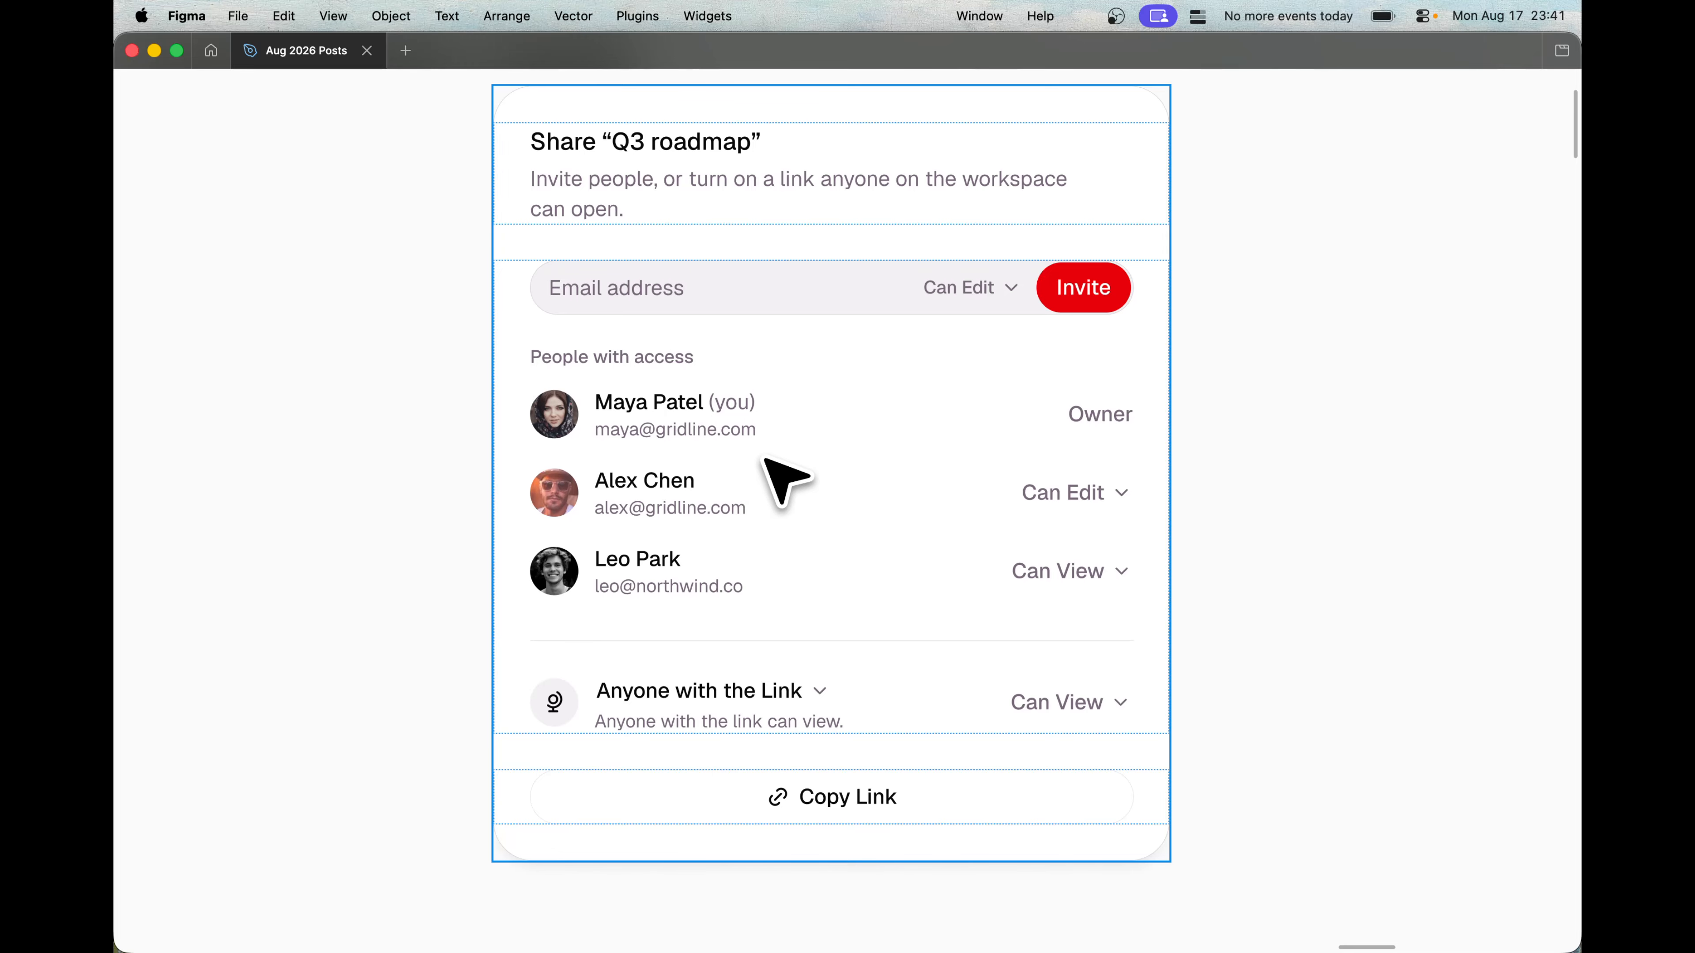
Show the interface panels again and toggle the rulers, leaving the rulers and guides displayed over the share card
key("super+backslash")
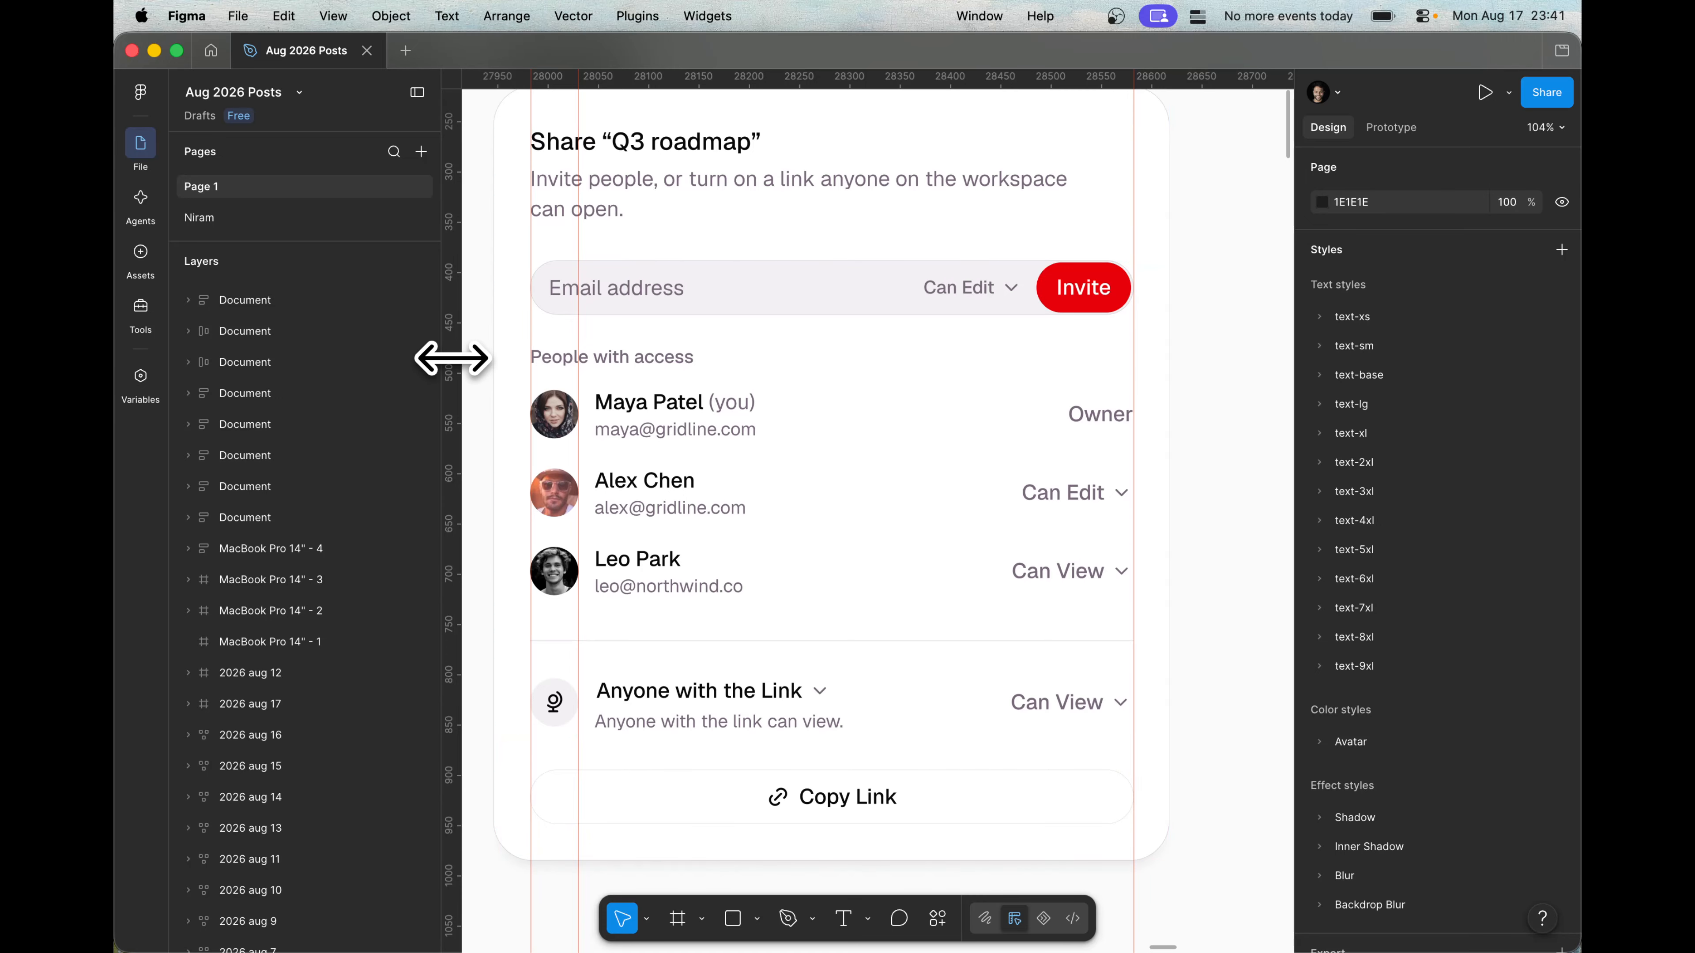
key("shift+r")
key("shift+r")
key("shift+r")
key("shift+r")
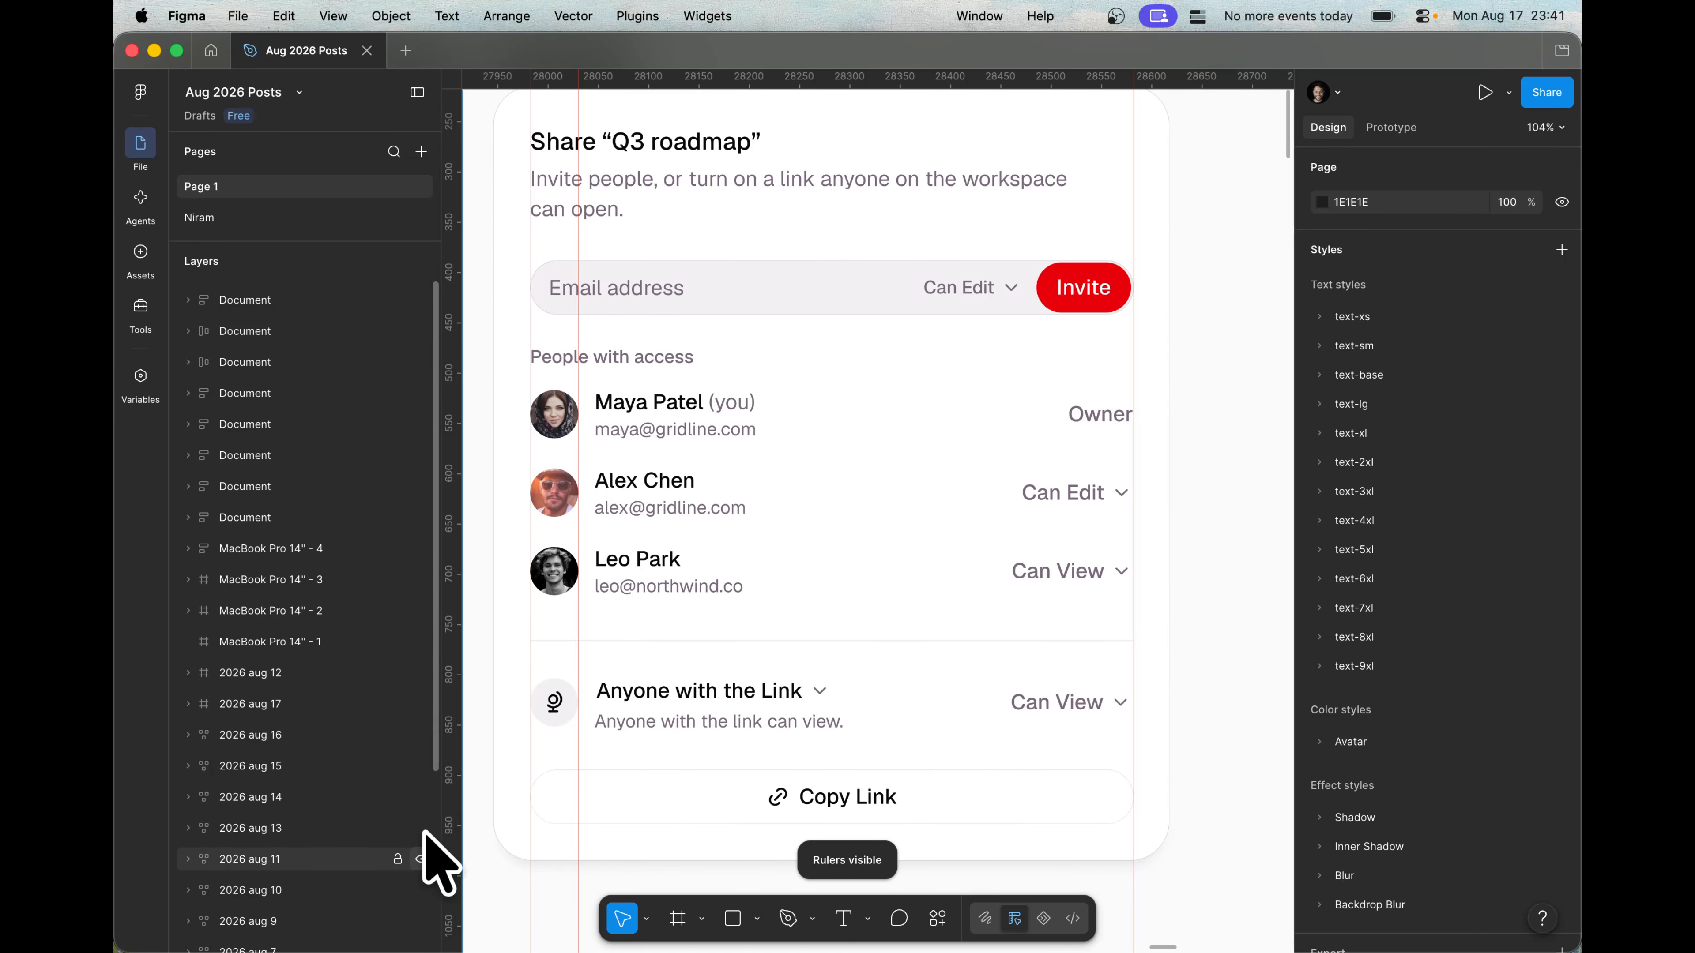
key("shift+r")
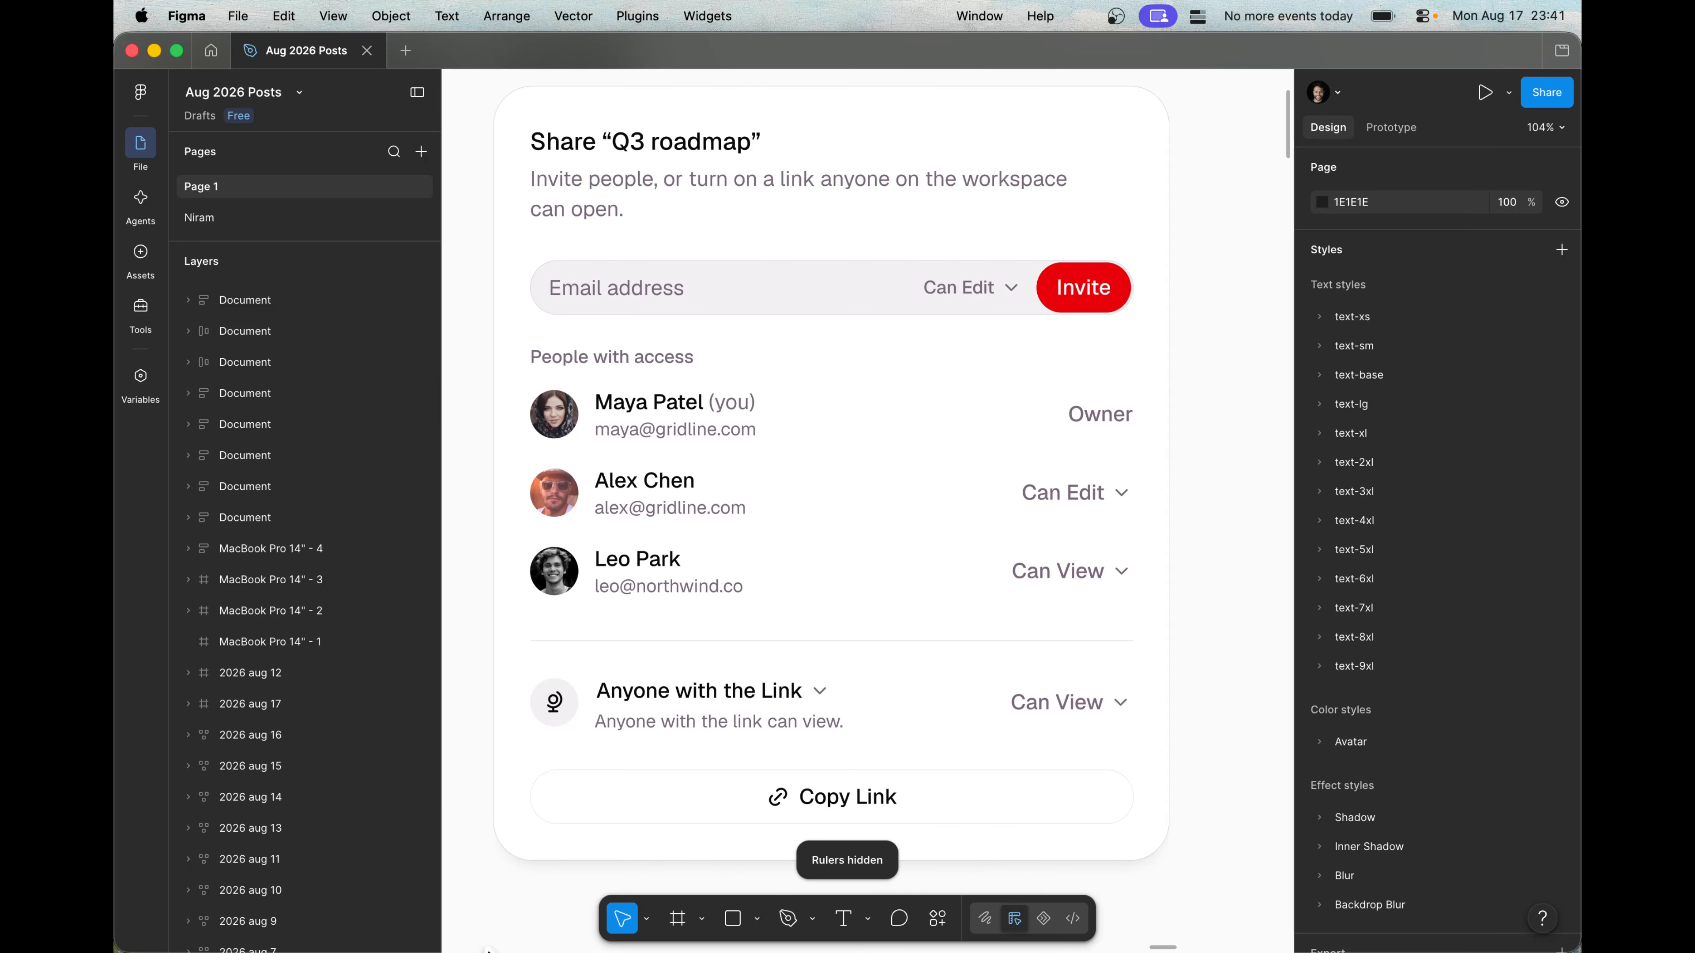
key("shift+r")
Place a vertical guide at x = 565 along the left edge of the people's names in the access list
left_click_drag(453, 458, 589, 489)
scroll(597, 446, "up", 5)
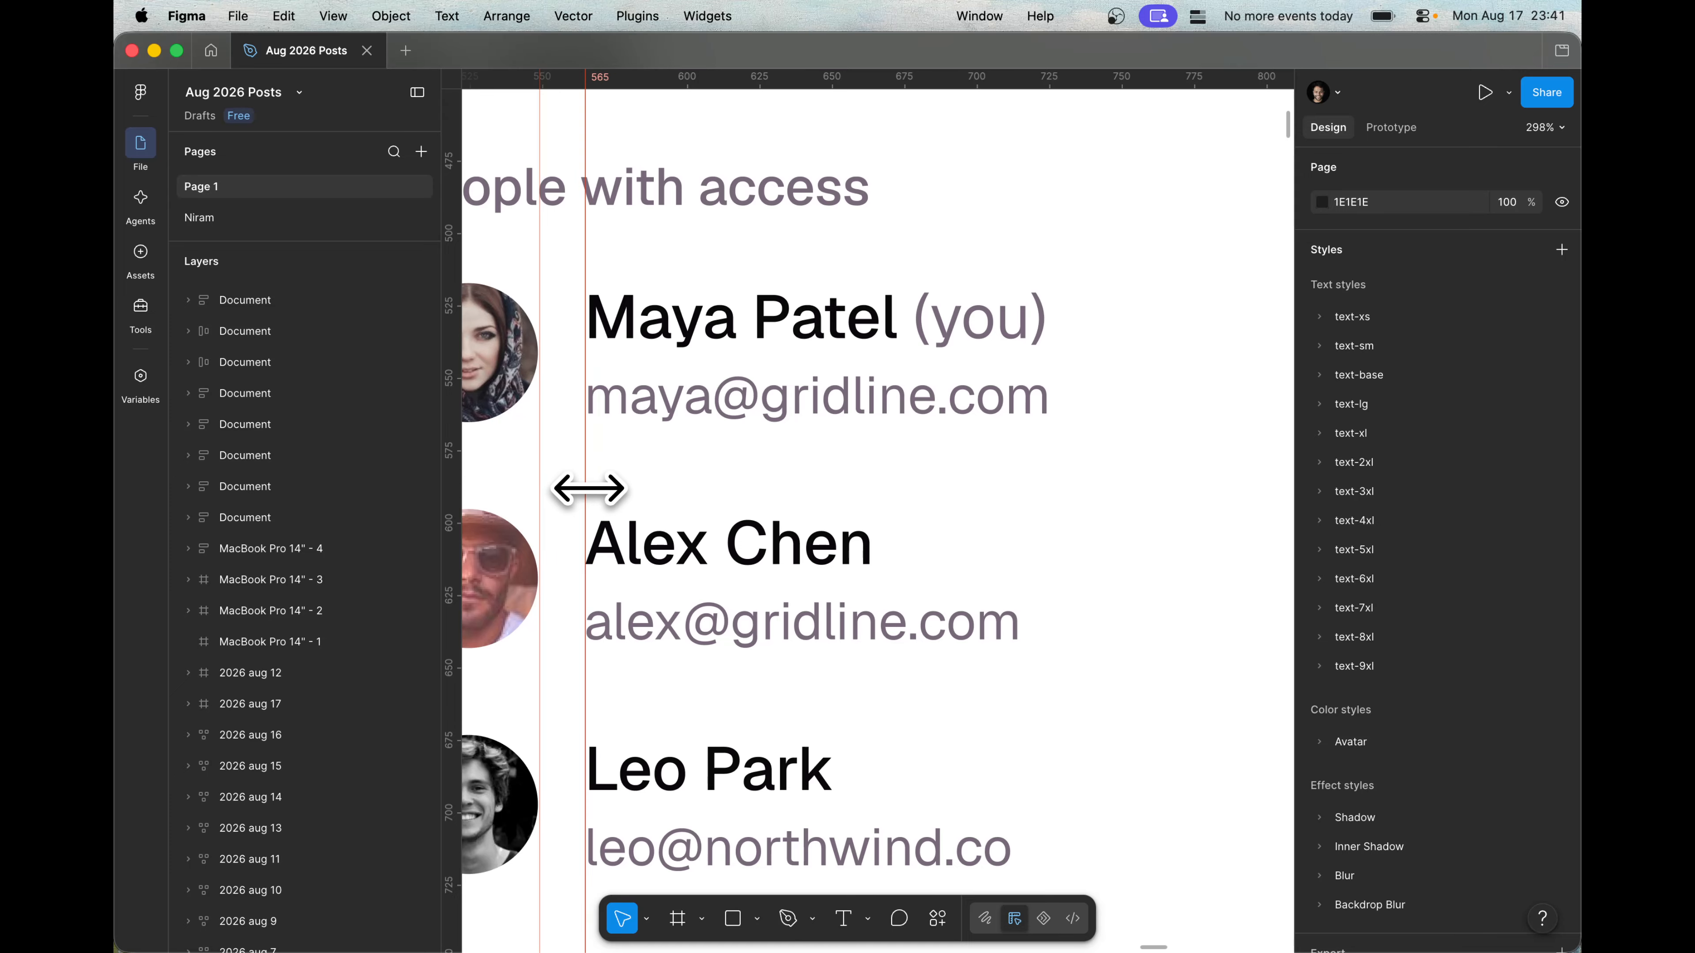
scroll(588, 488, "down", 5)
scroll(631, 828, "down", 2)
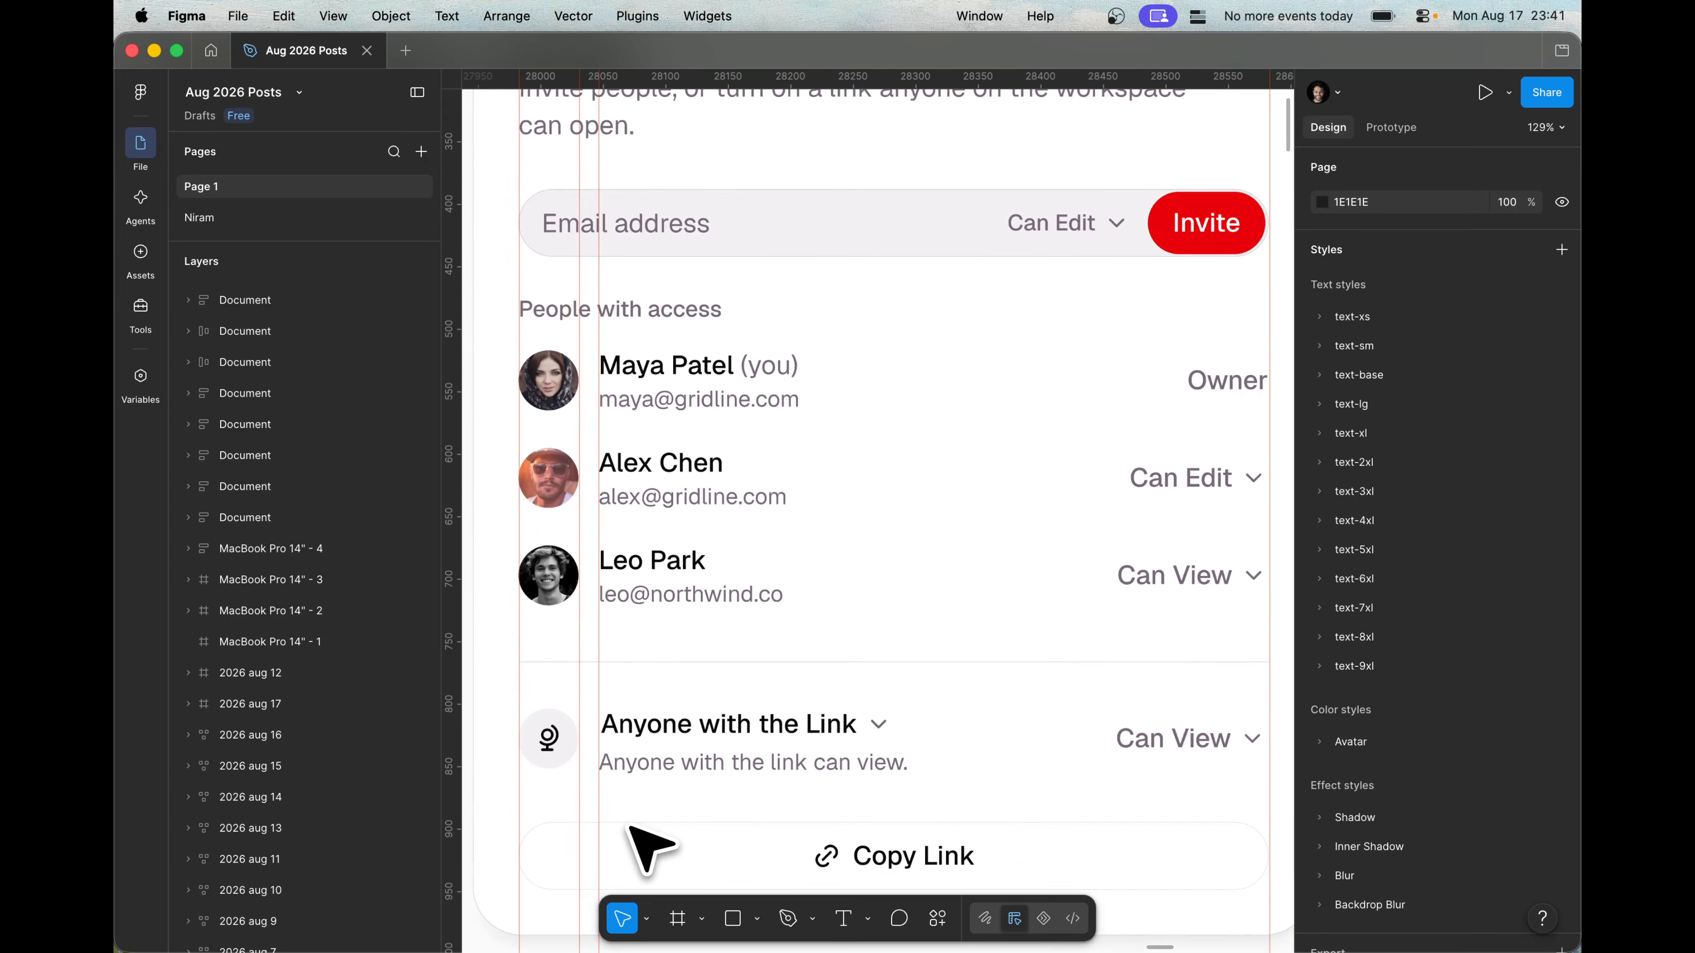
scroll(631, 827, "left", 2)
scroll(667, 401, "up", 1)
Remove the vertical guide from the left edge of the people's names and clear the selection
left_click_drag(651, 247, 446, 285)
scroll(726, 404, "down", 2)
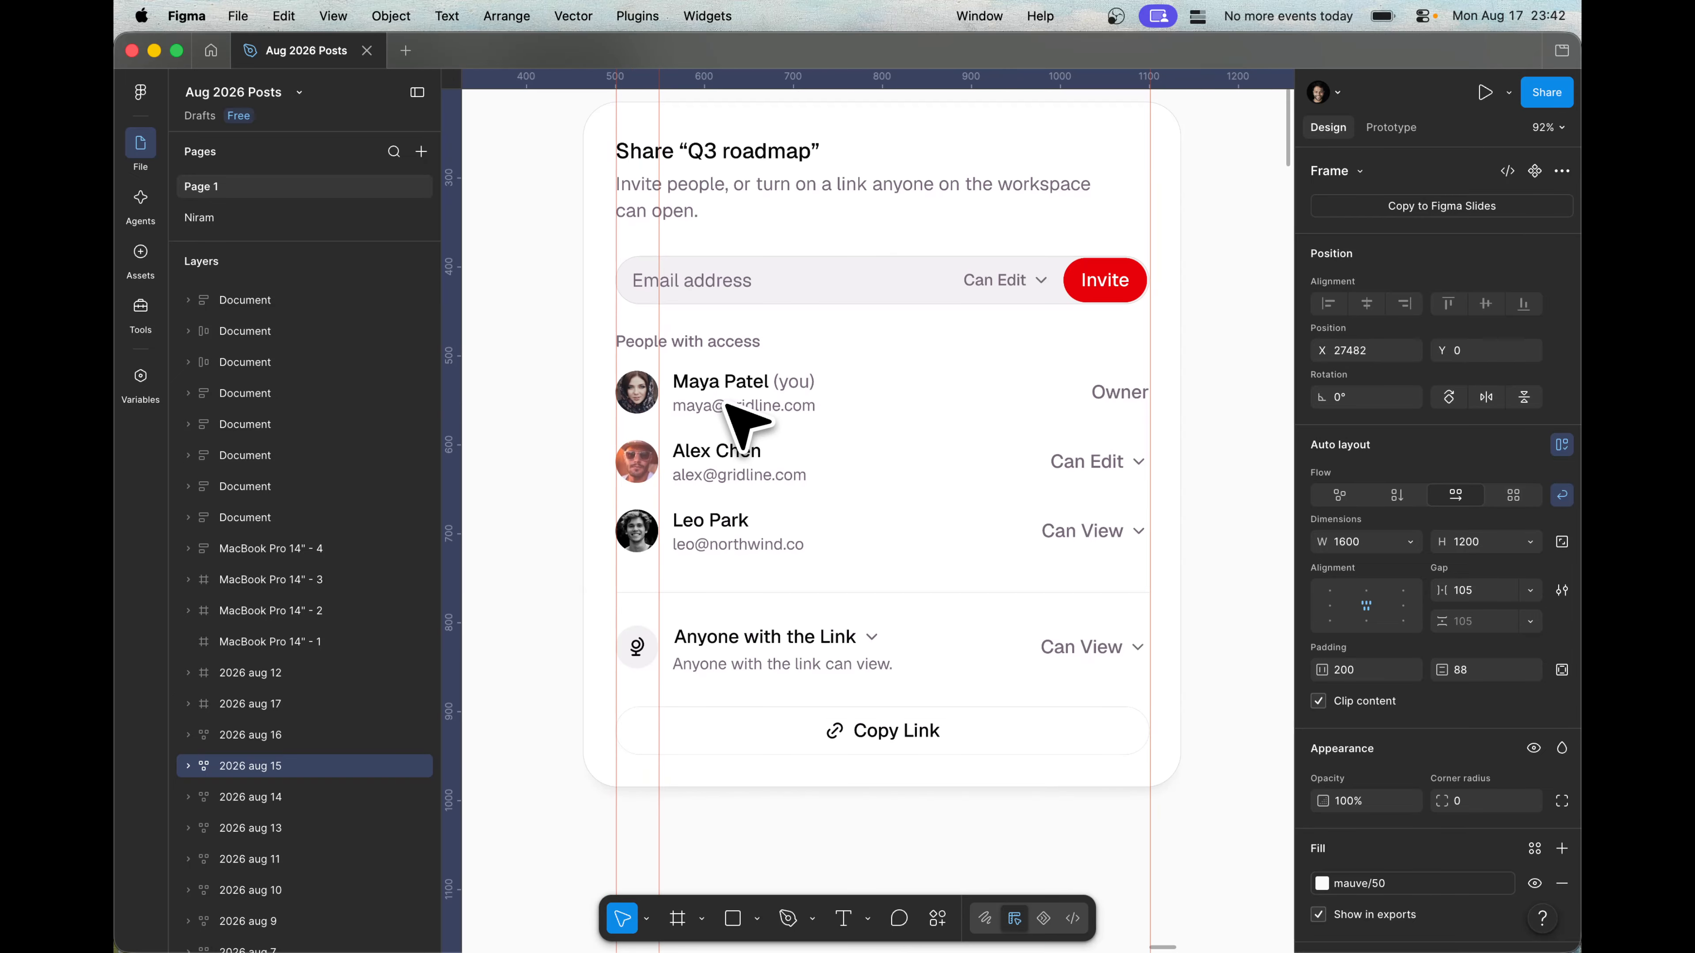
key("Escape")
scroll(726, 405, "up", 2)
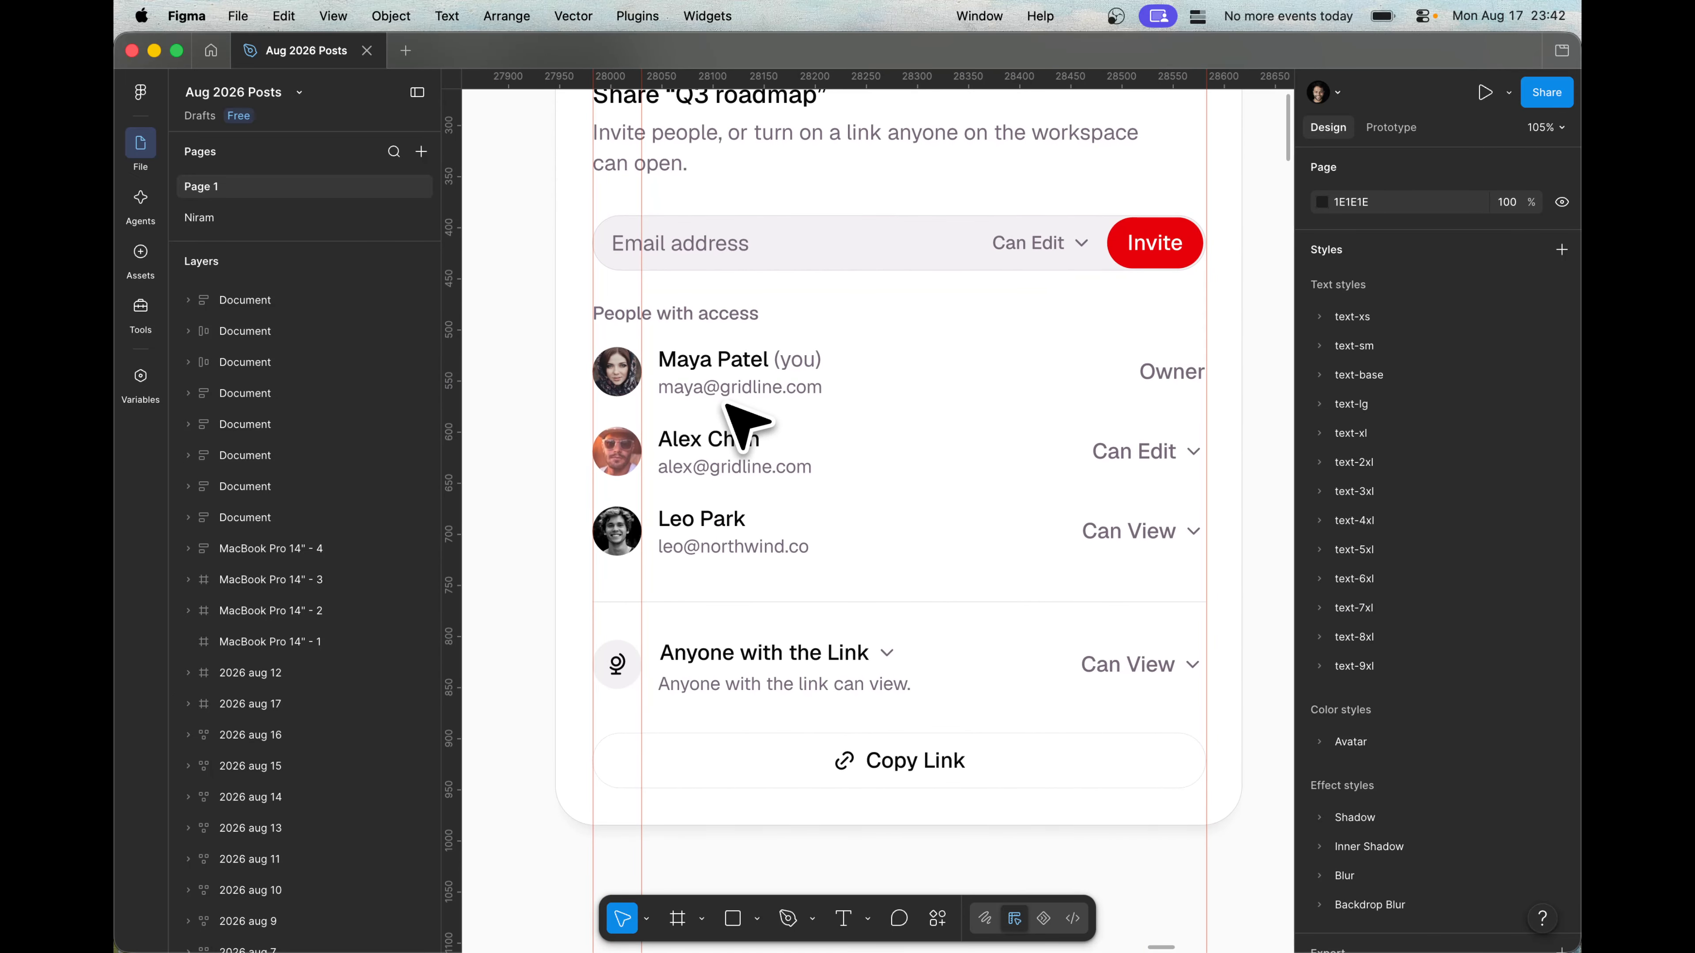
Place a horizontal guide along the top edge of the email address field and remove it again
left_click_drag(715, 80, 745, 215)
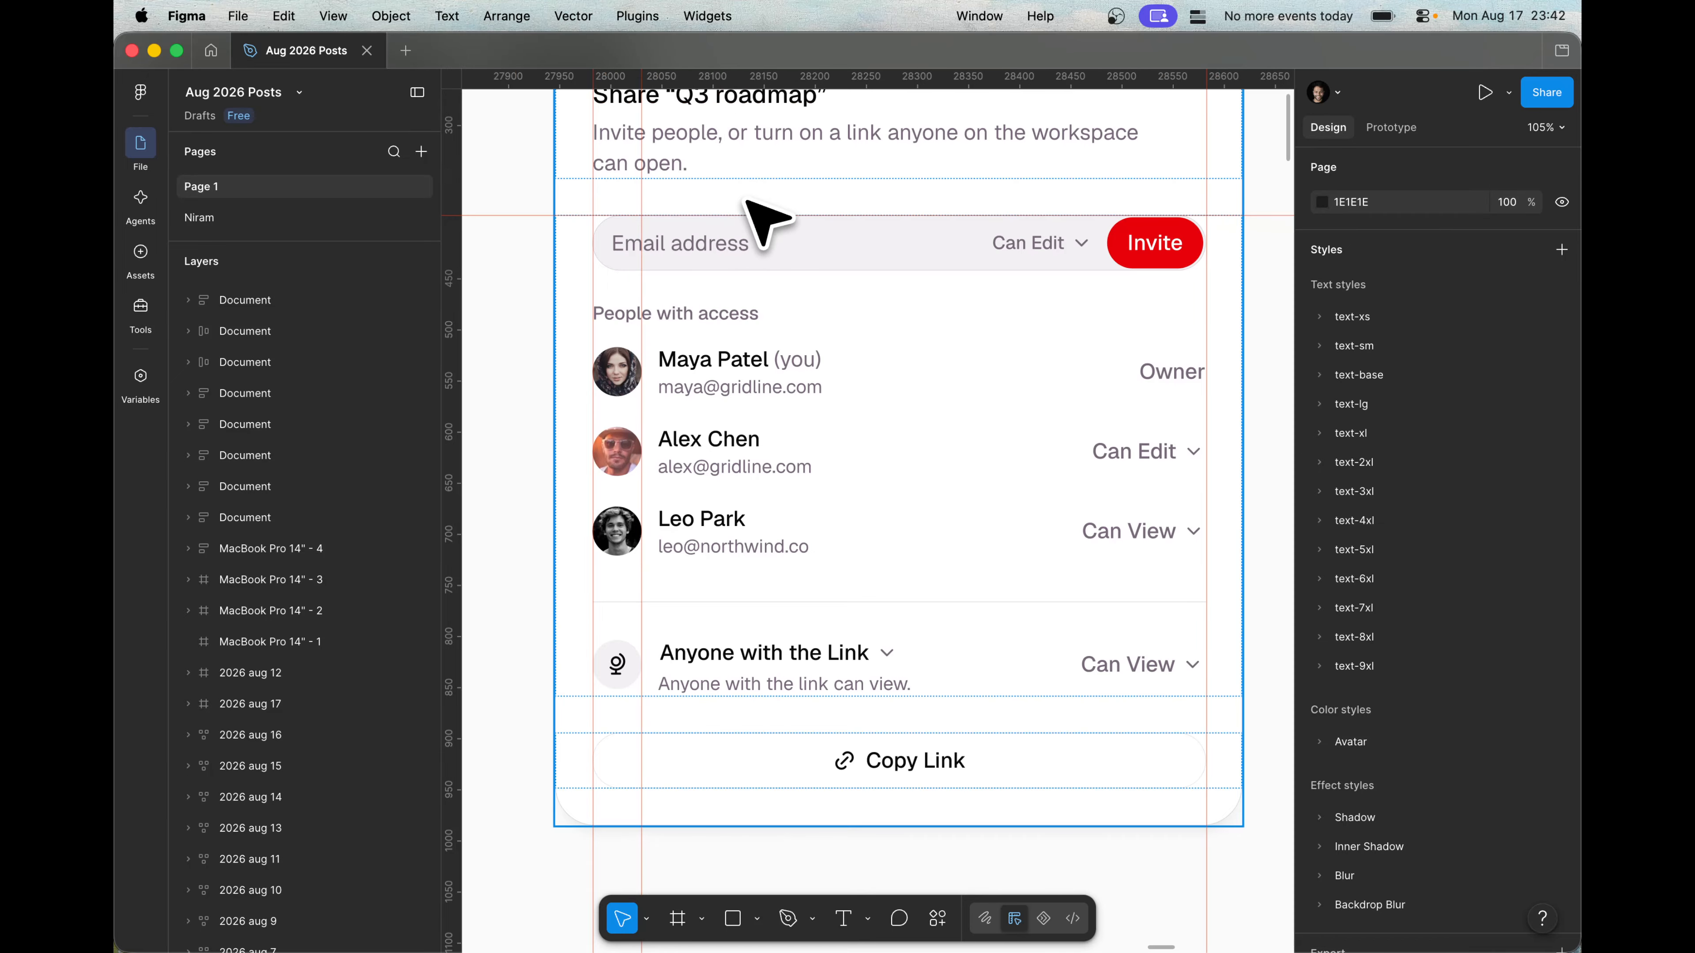
left_click_drag(738, 79, 746, 30)
left_click_drag(772, 214, 767, 73)
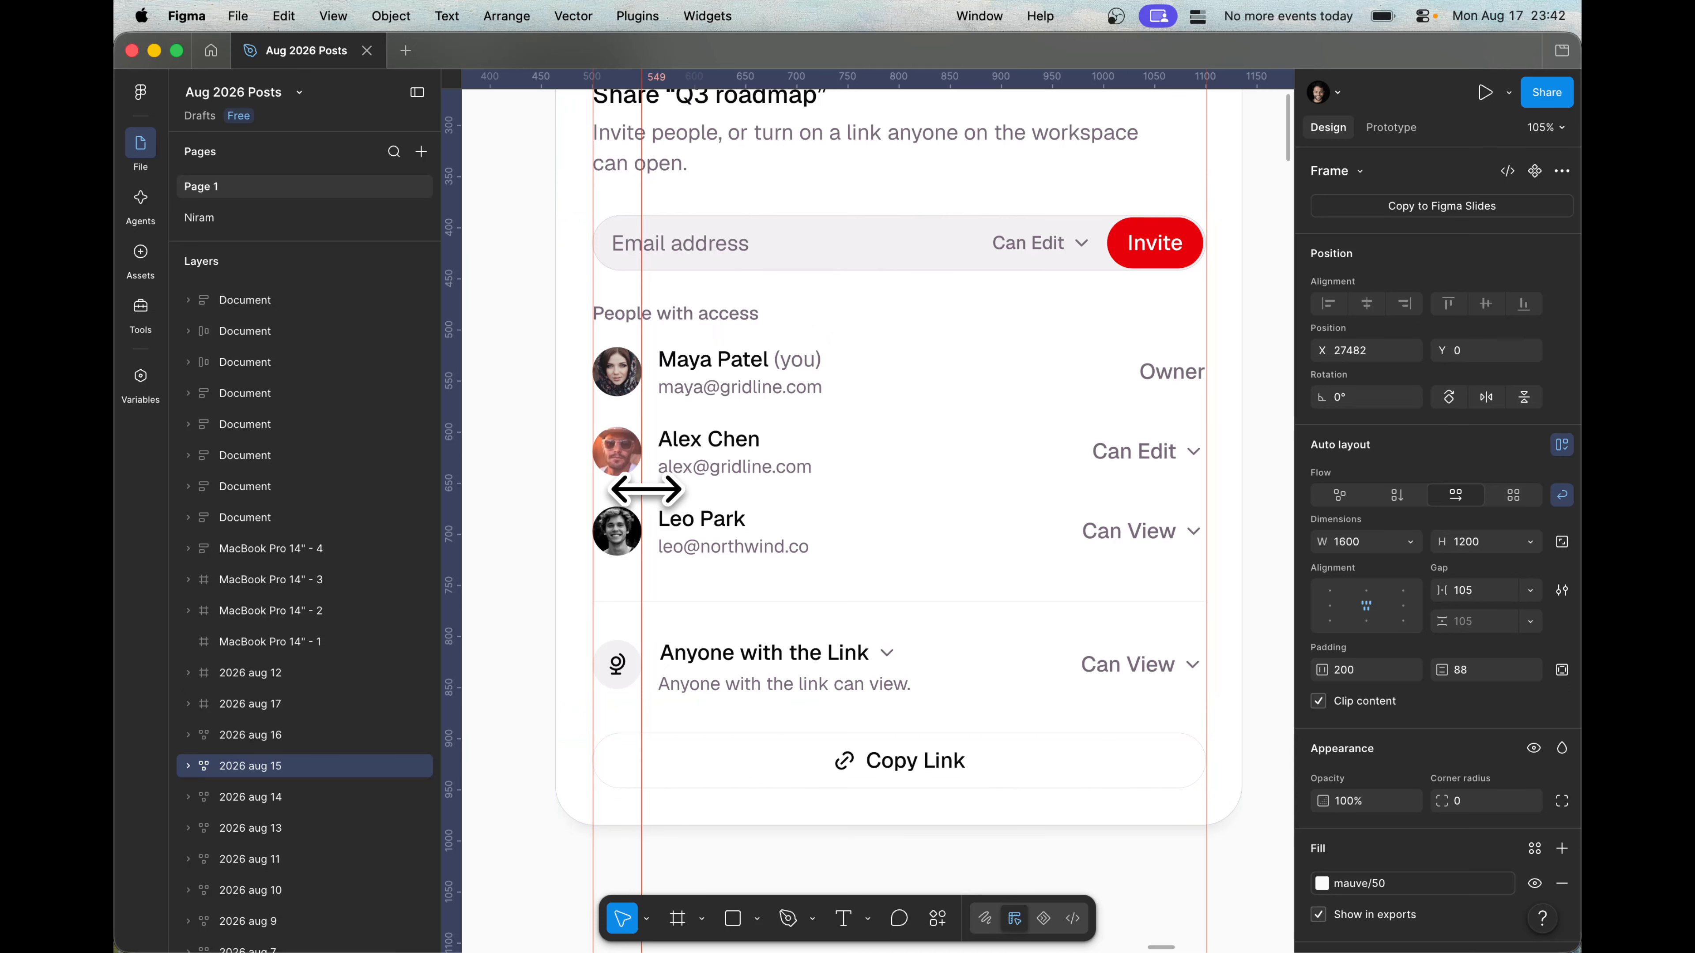
Compare the avatars' size and edges with the link icon circle, using the guides and a view with the interface hidden
left_click(615, 371, "super")
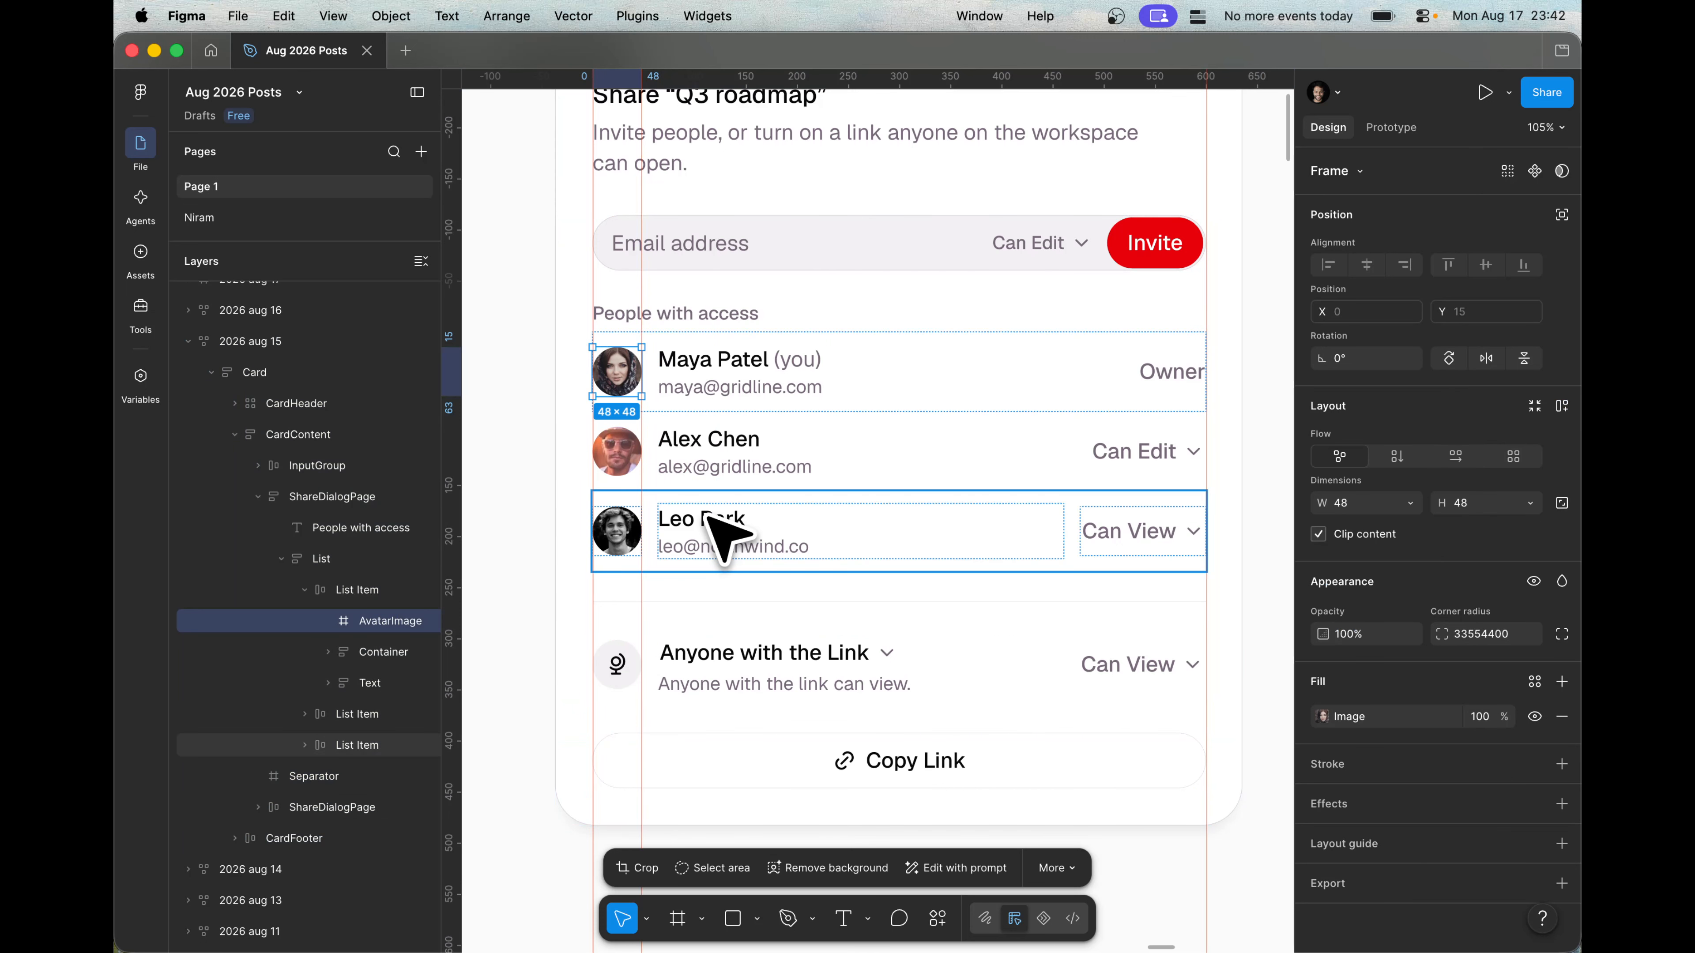
key("Escape")
scroll(632, 447, "down", 1)
scroll(631, 408, "up", 2)
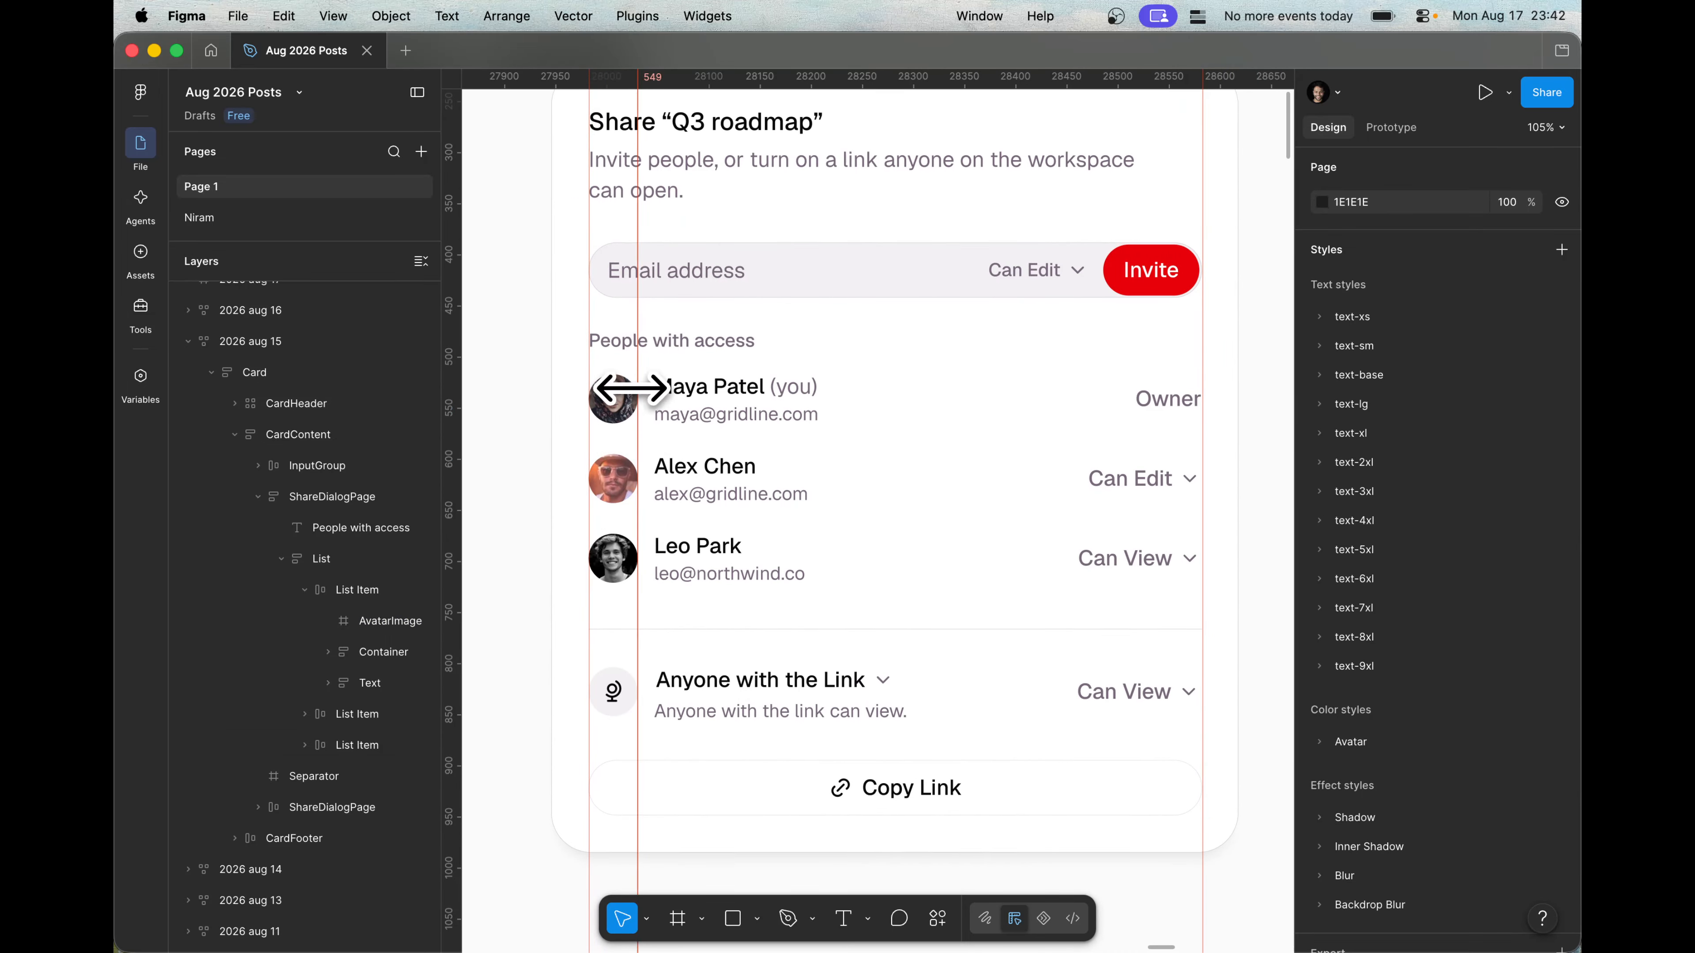
scroll(627, 334, "down", 3)
scroll(614, 280, "up", 4)
scroll(643, 697, "down", 3)
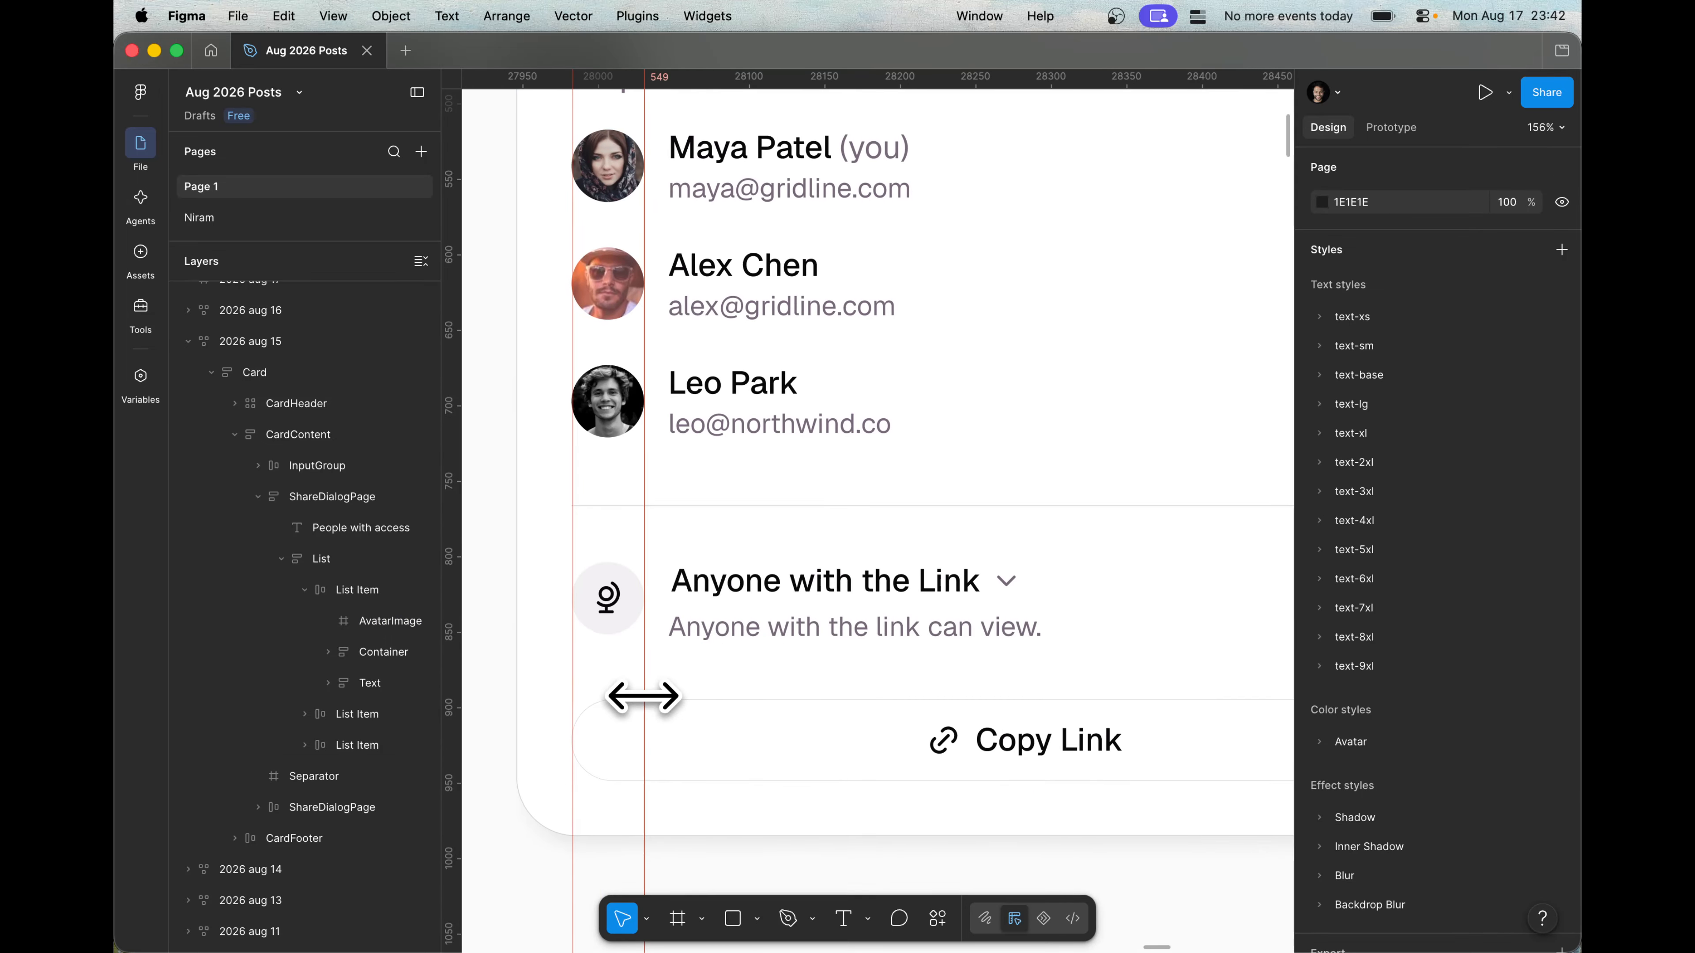
scroll(643, 731, "right", 1)
key("super+backslash")
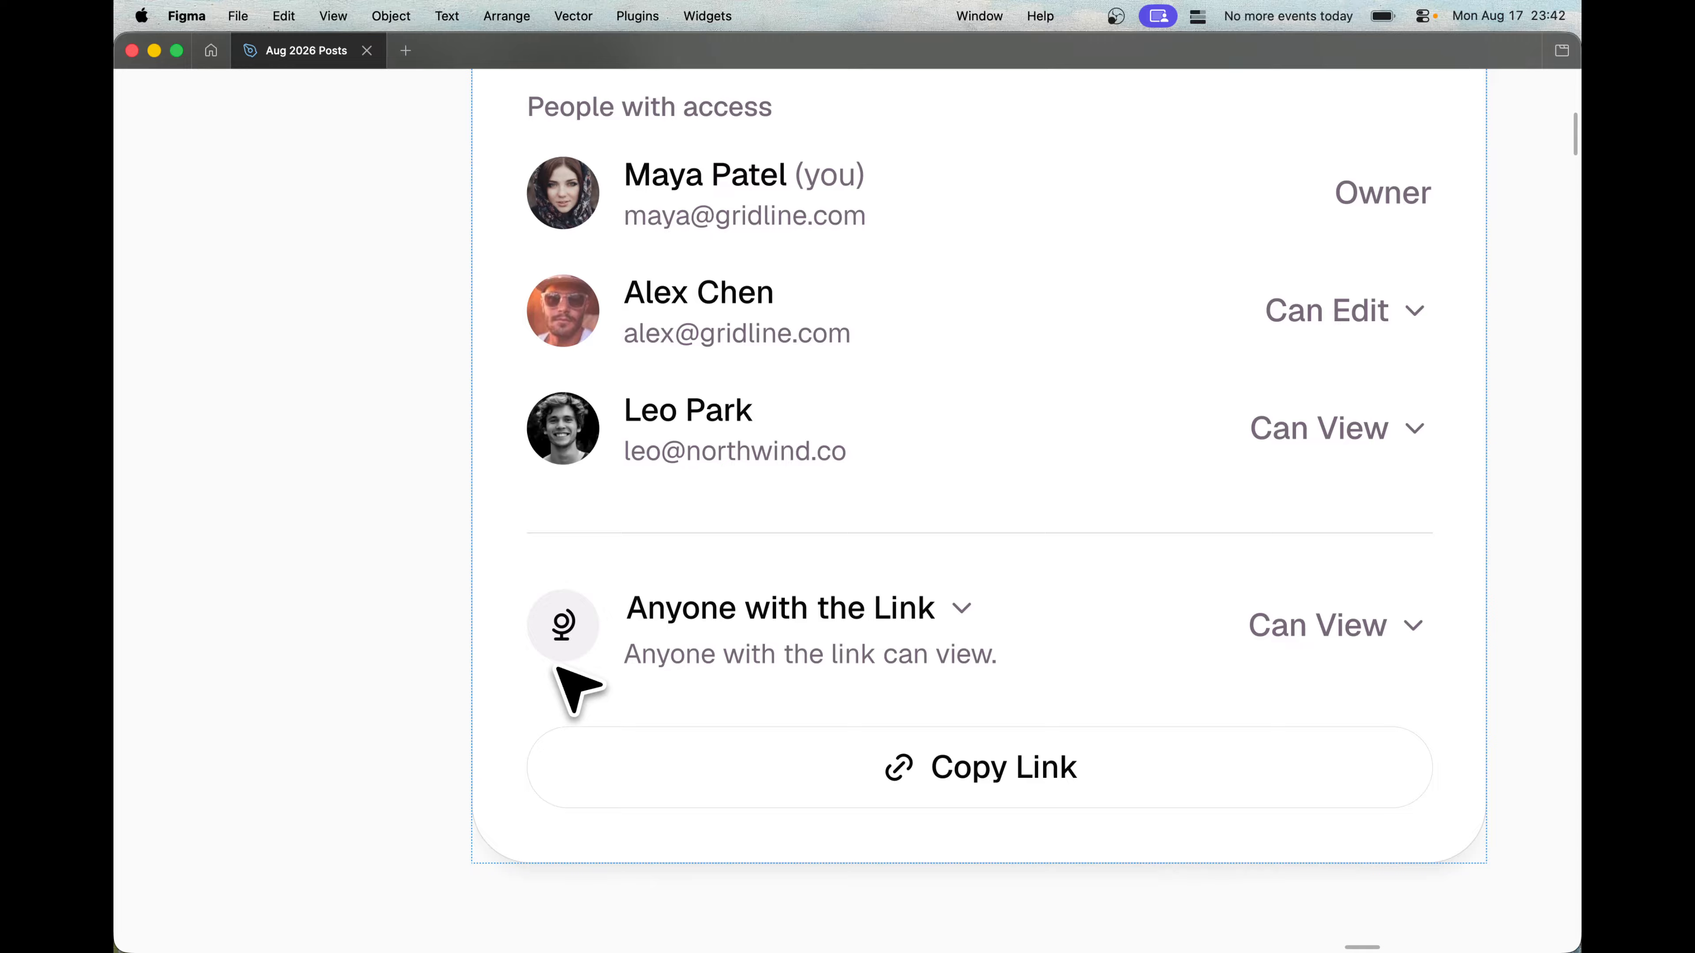
scroll(570, 684, "down", 3)
key("super+backslash")
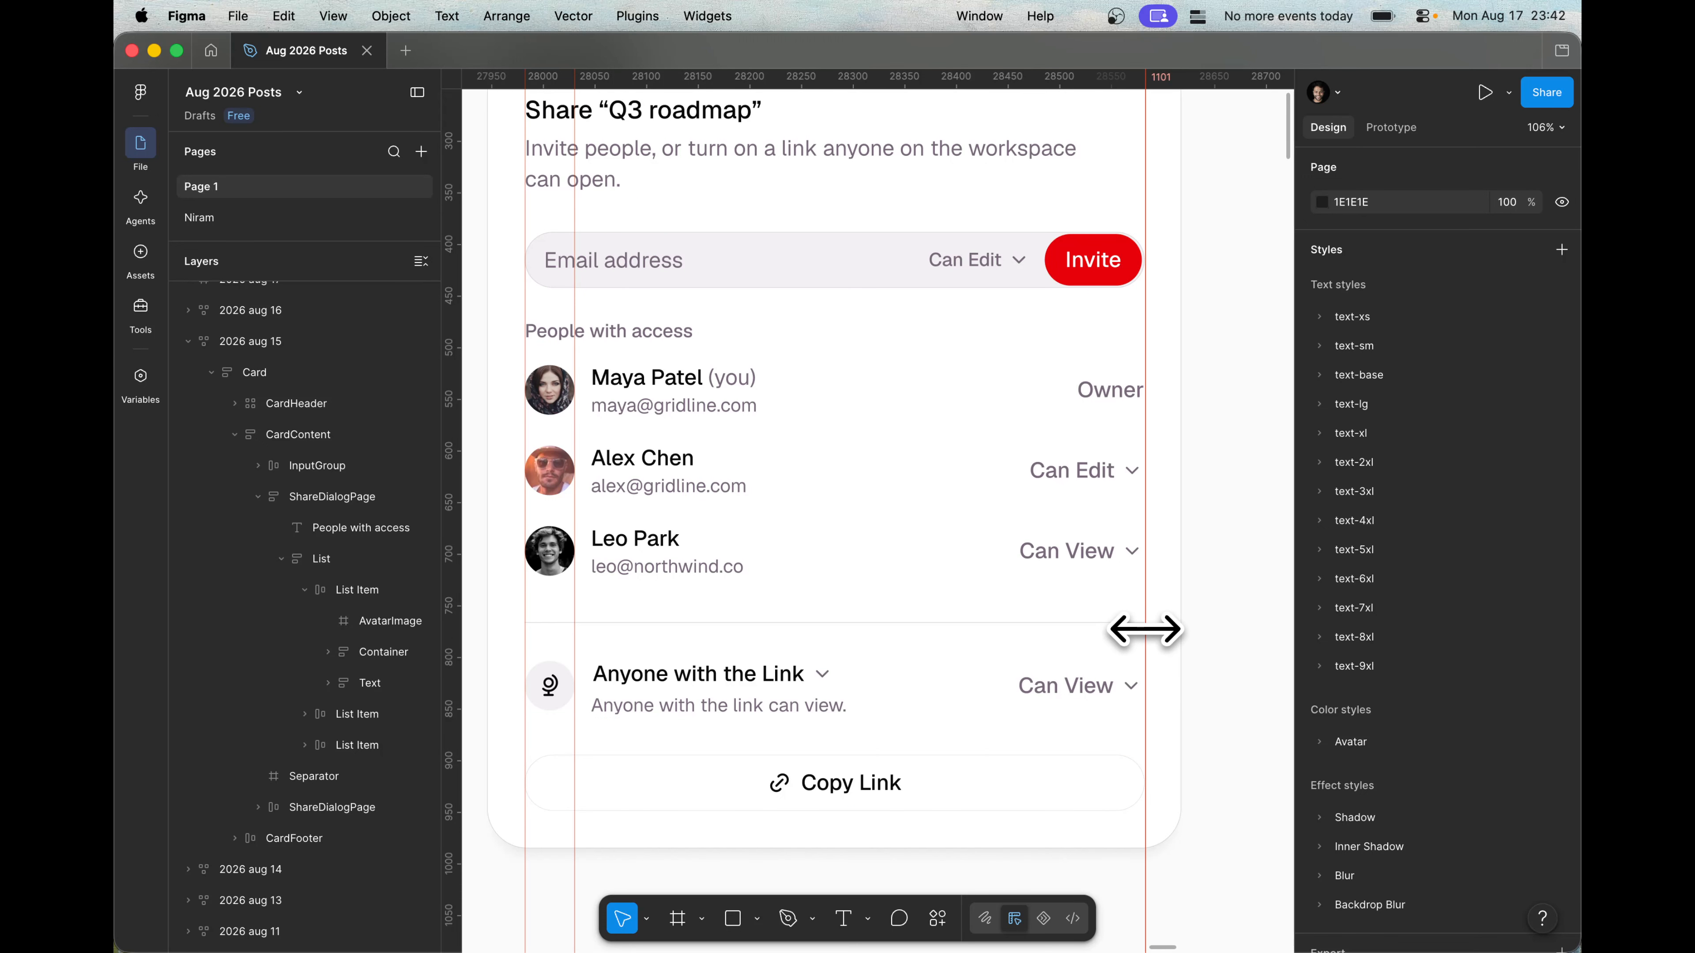
Inspect how the Owner label and the Can Edit button align with the guide at the card content's right edge
scroll(1146, 567, "up", 5)
scroll(1062, 398, "up", 3)
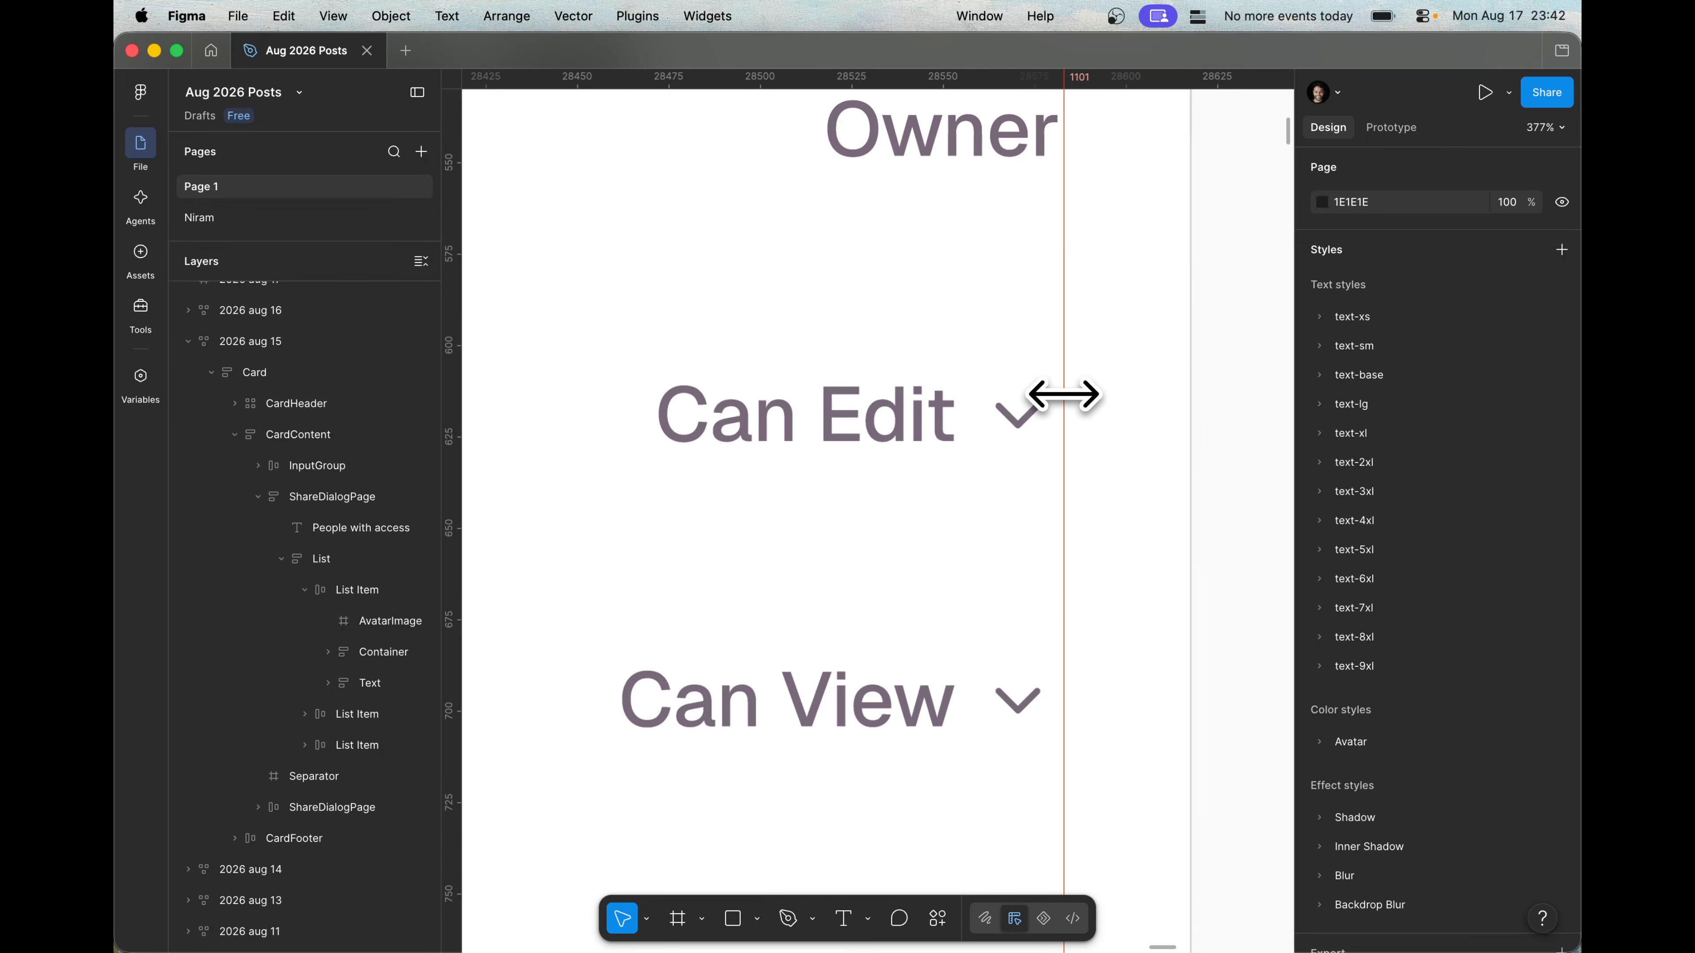
left_click(1030, 140, "super")
scroll(1068, 227, "down", 3)
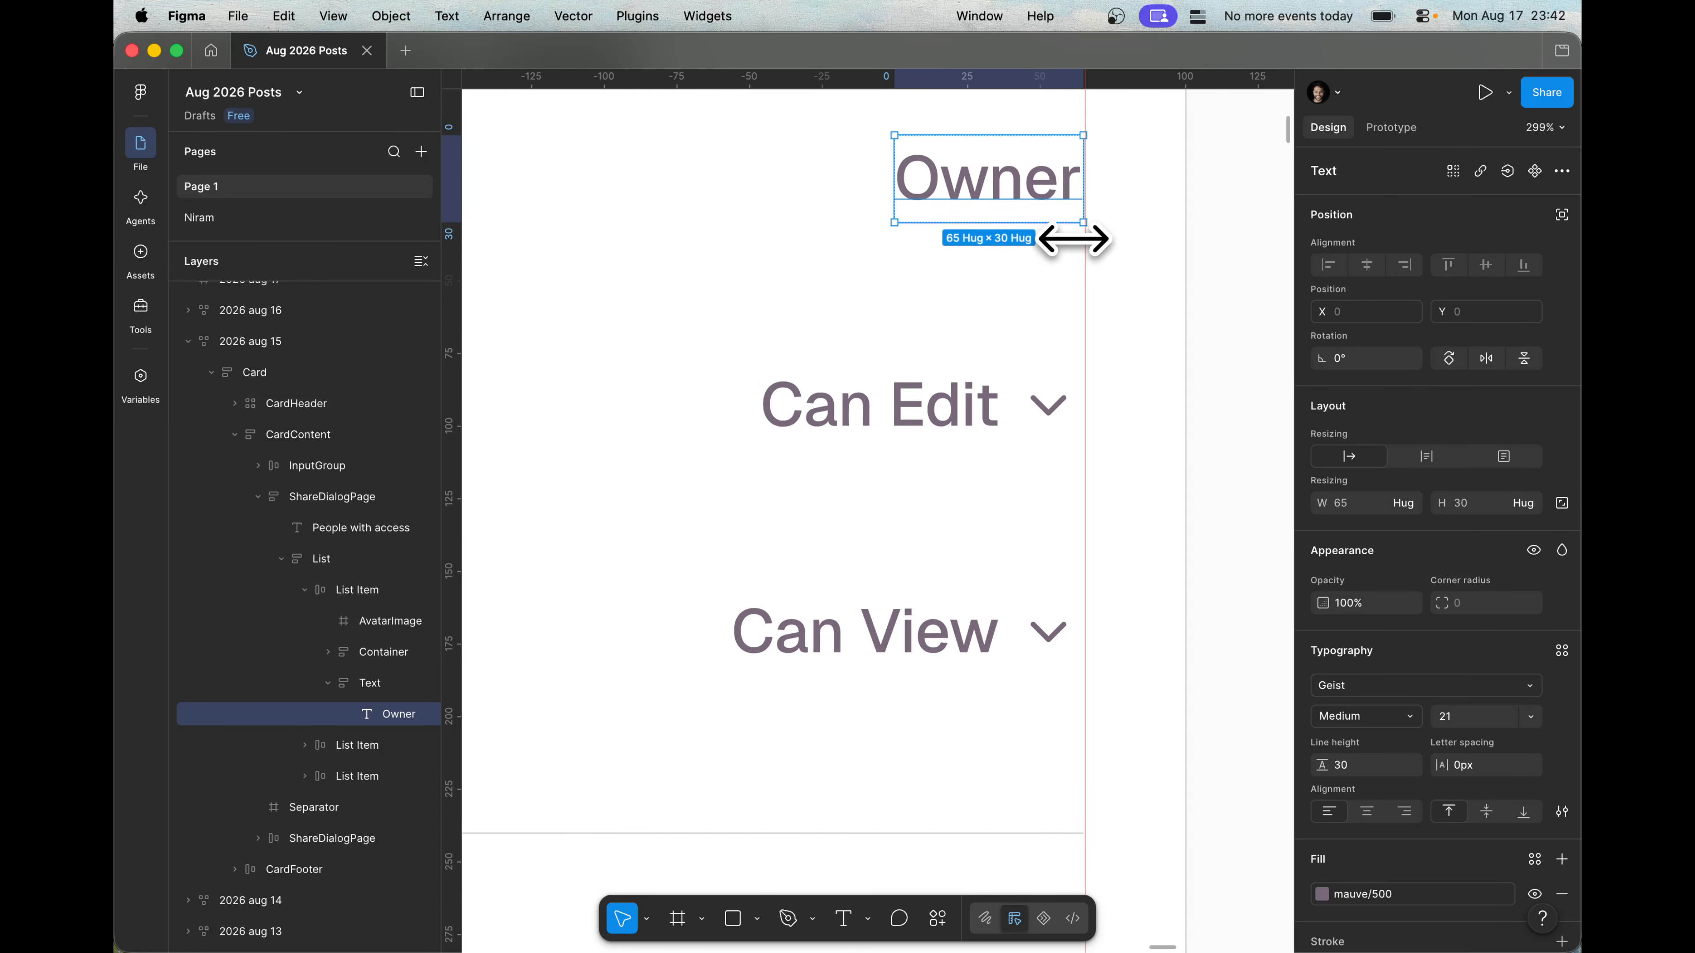
left_click(1075, 462, "super")
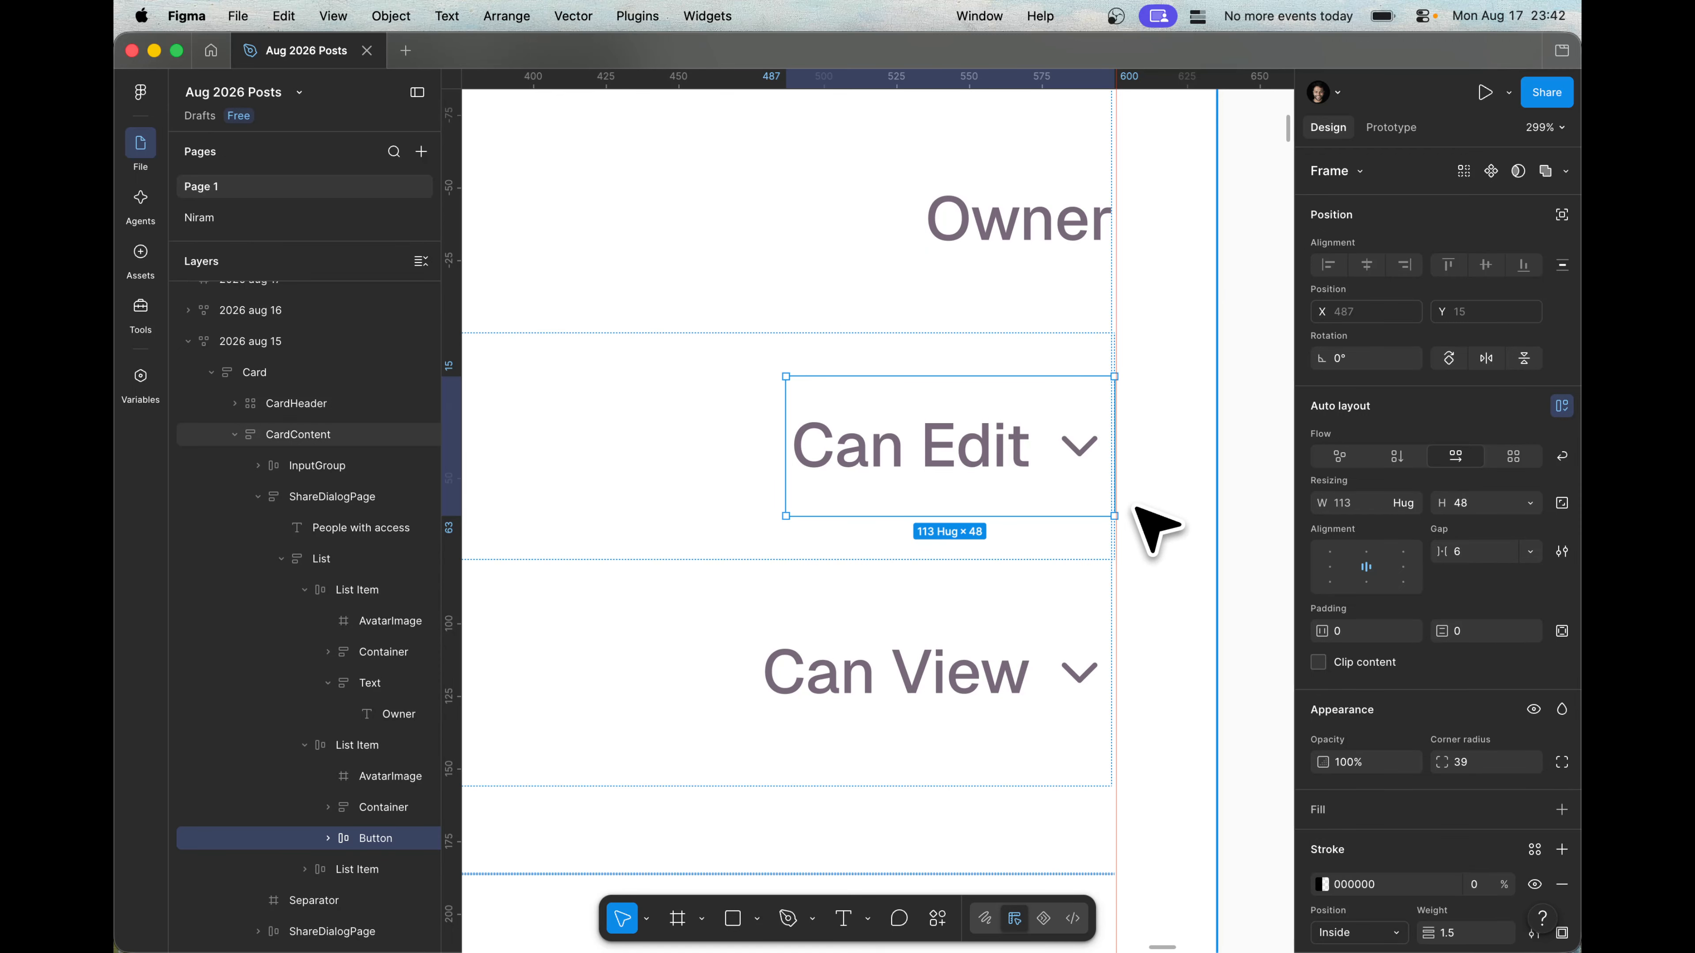
scroll(1114, 594, "down", 2)
scroll(1113, 587, "down", 2)
key("Escape")
scroll(1112, 594, "down", 5)
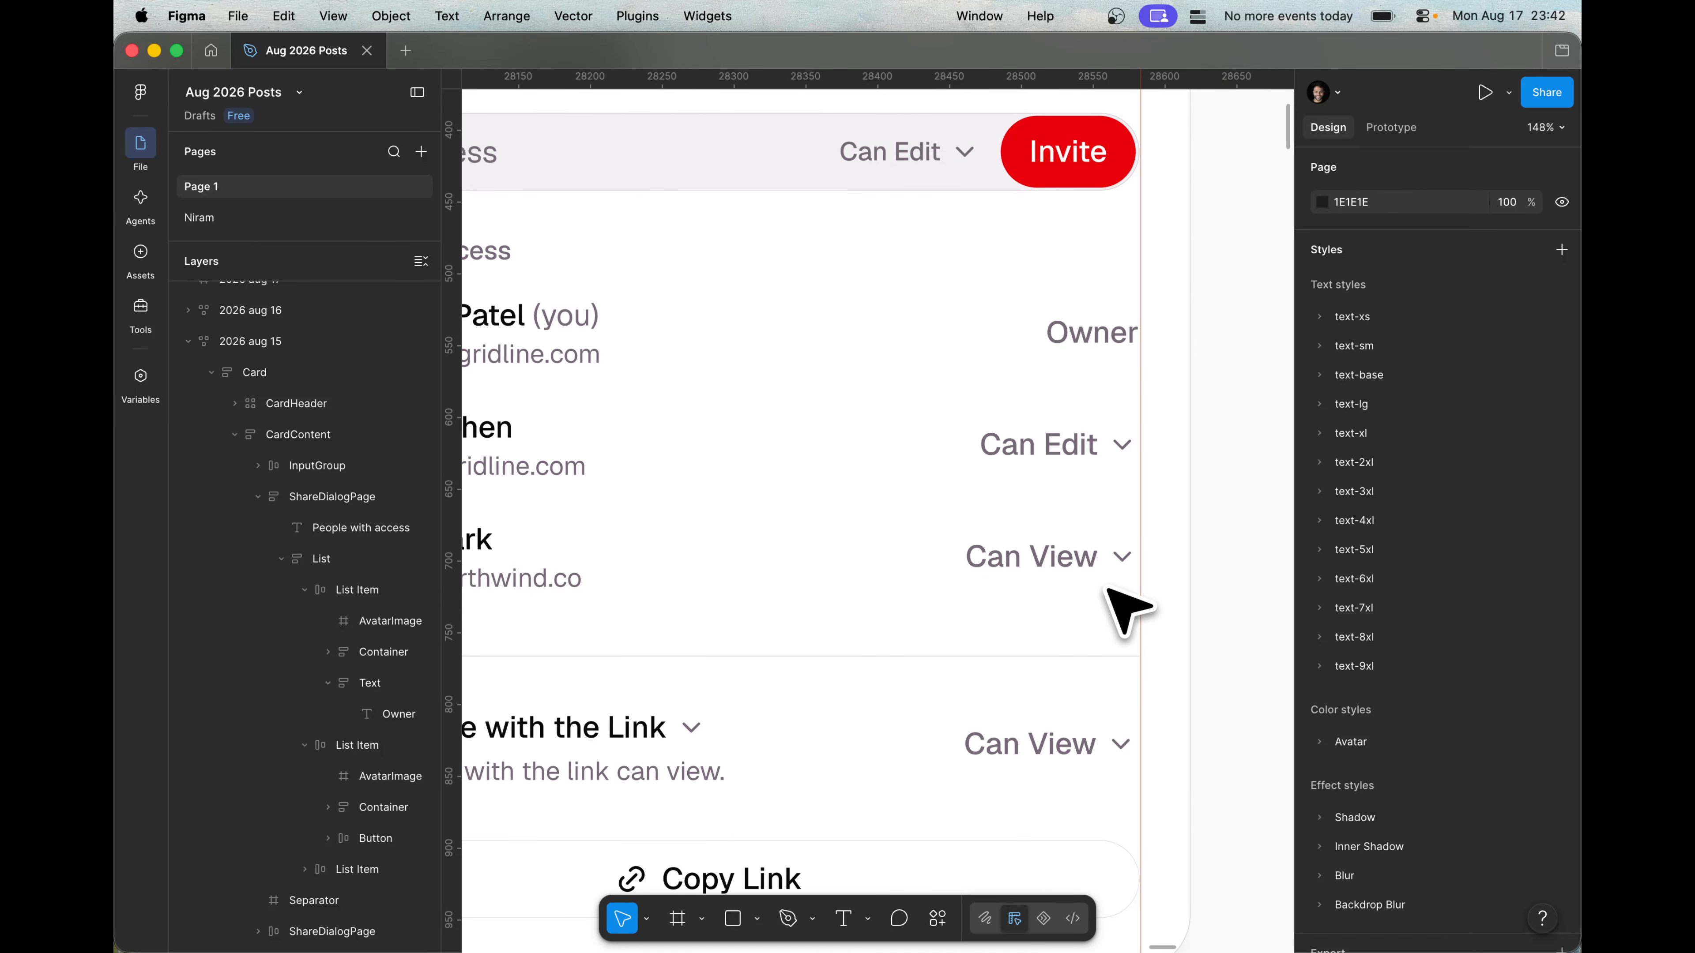
Examine the gap between the permission chevrons and the content's right margin, with the interface hidden and with the guide shown
key("super+backslash")
scroll(1108, 590, "down", 2)
scroll(1233, 305, "down", 3)
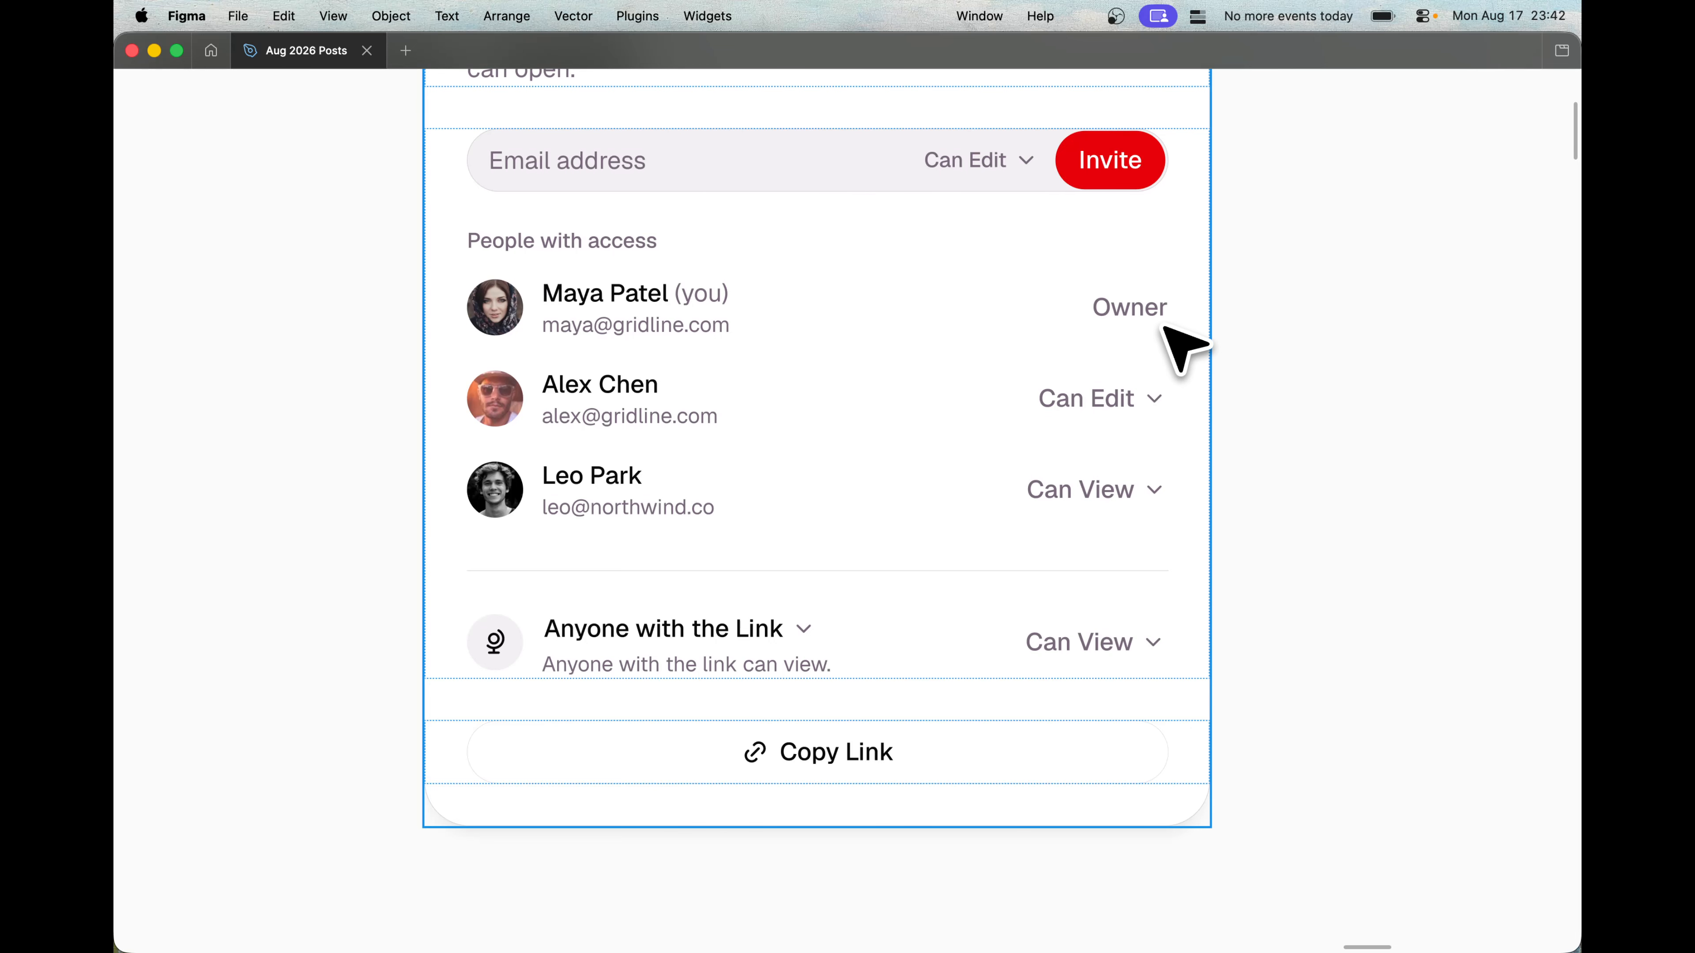
scroll(1180, 414, "up", 6)
key("super+backslash")
scroll(1184, 417, "up", 5)
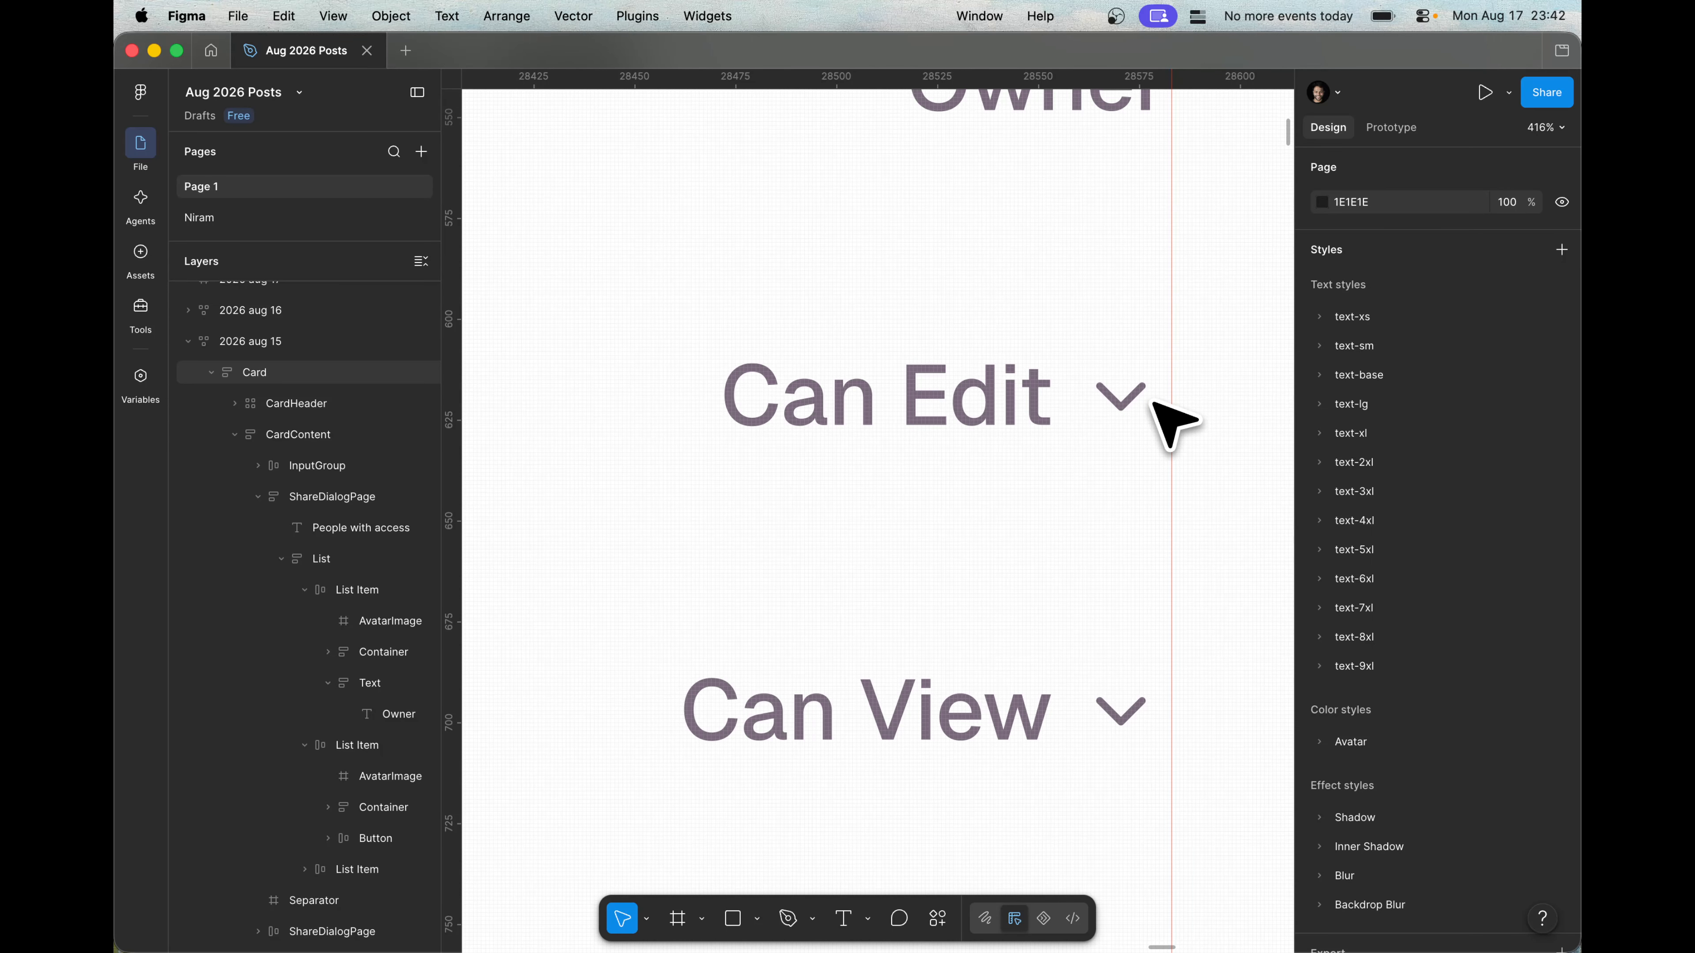
scroll(1175, 424, "down", 3)
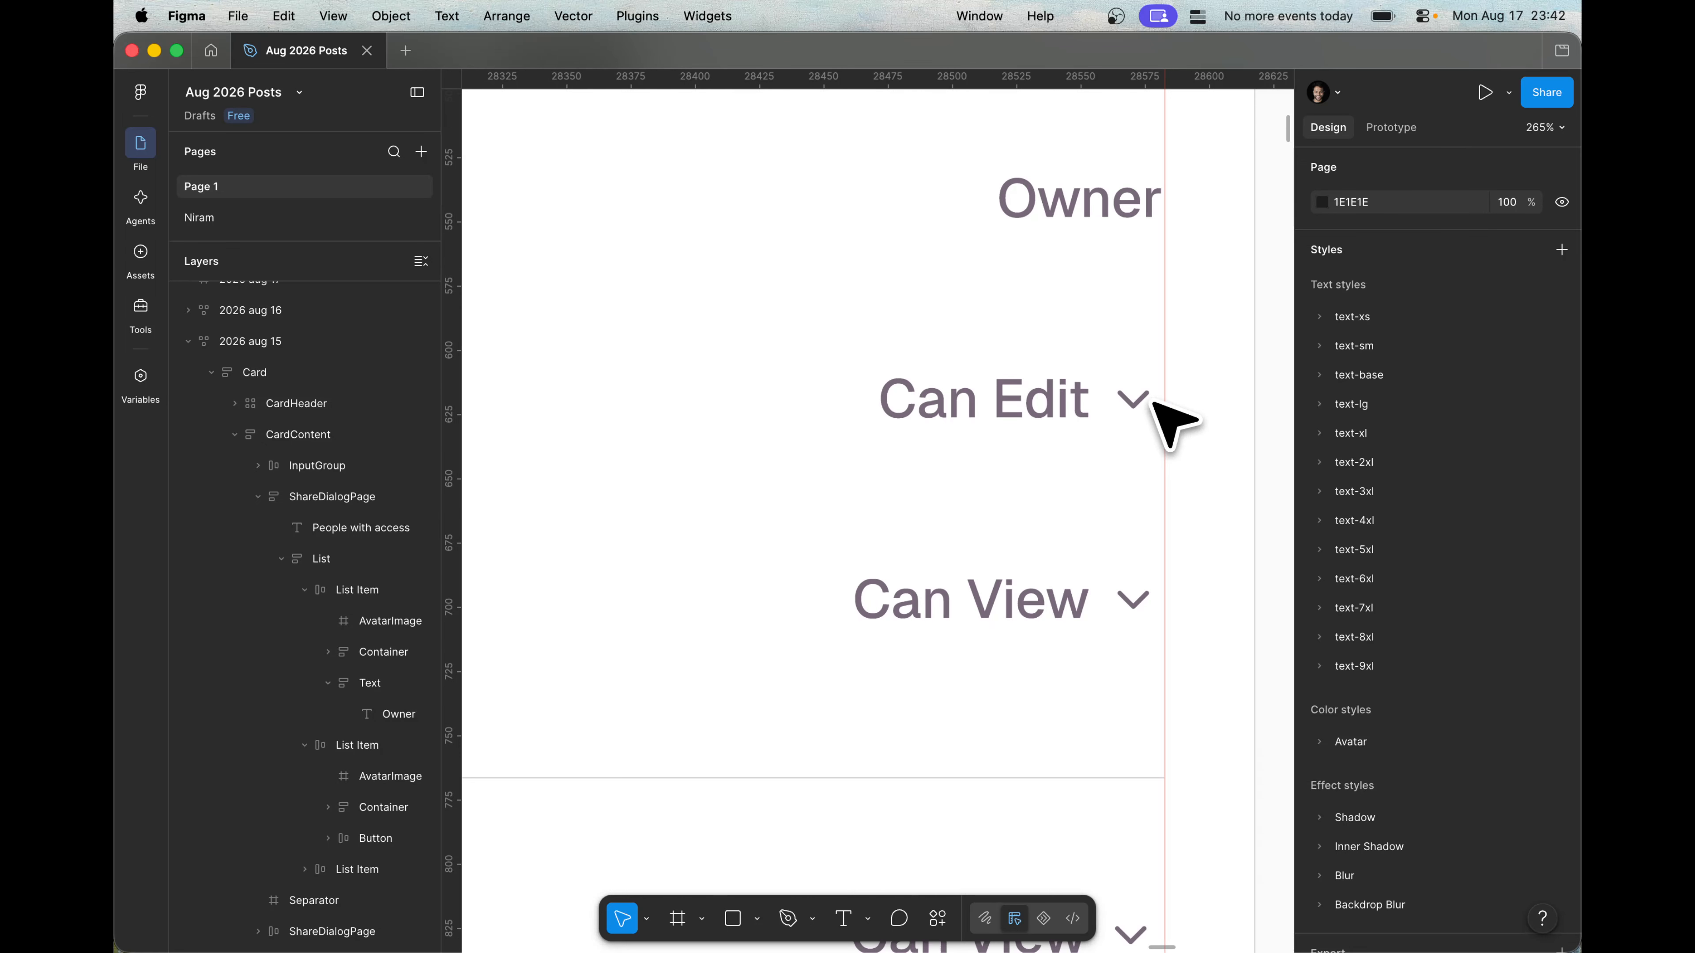
scroll(1158, 407, "down", 2)
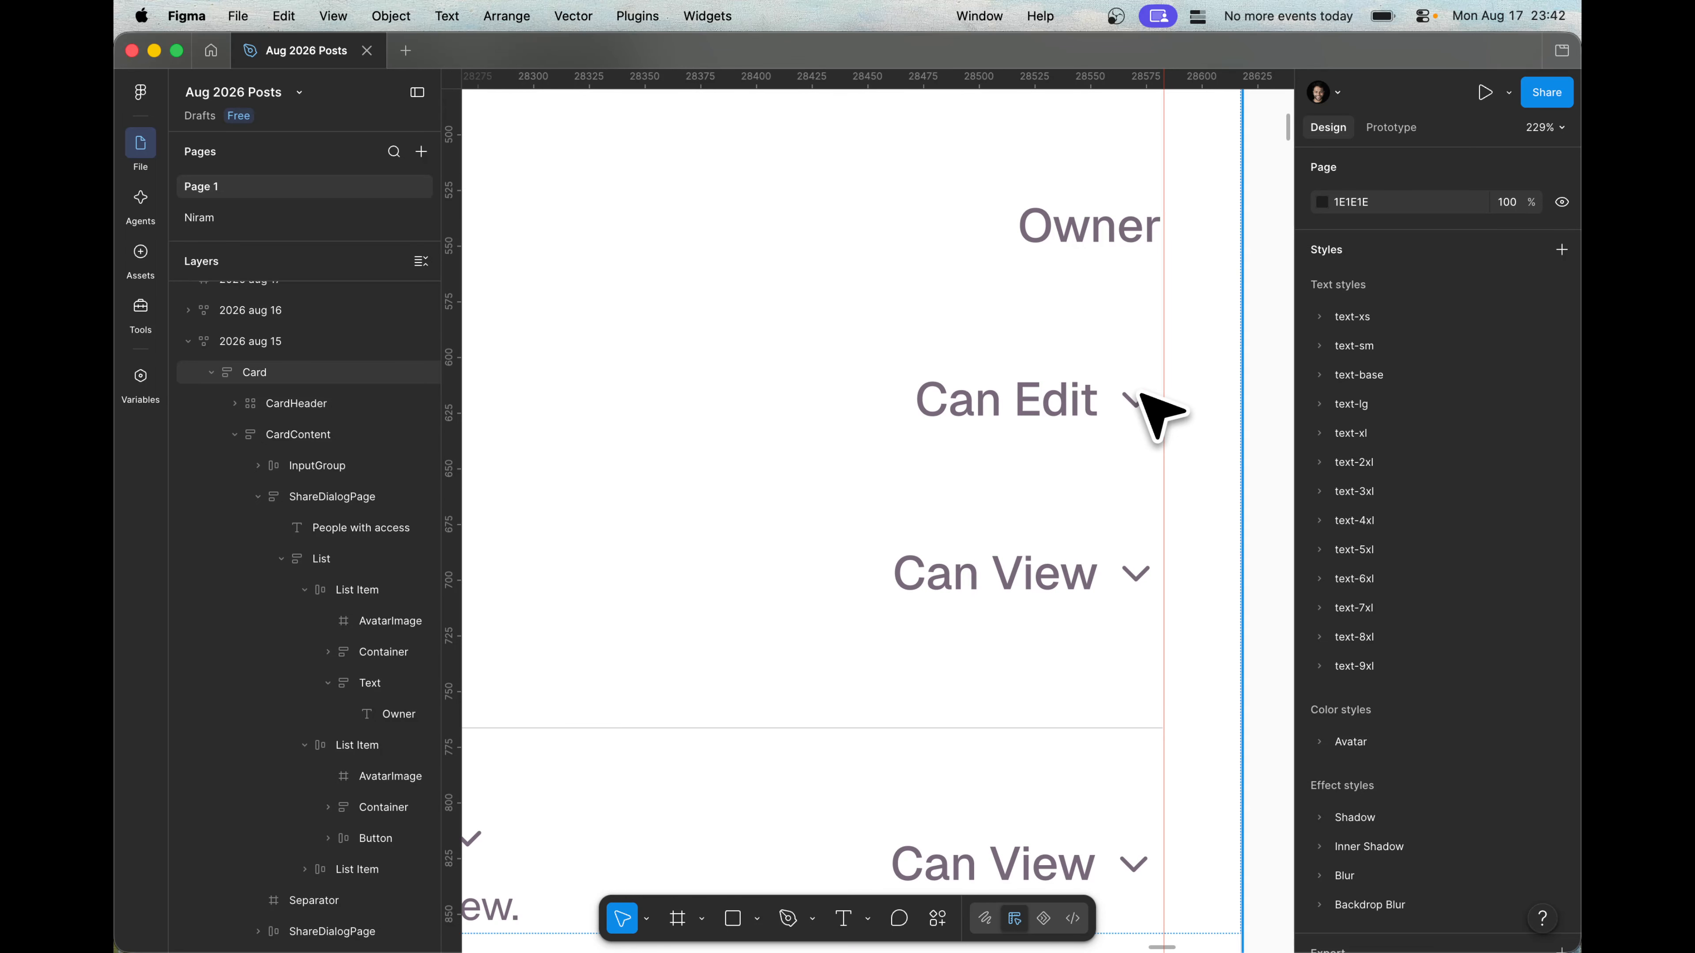
Ungroup the ChevronDown frames inside the Can Edit button and the two Can View buttons, keeping only their vectors
left_click(1068, 415)
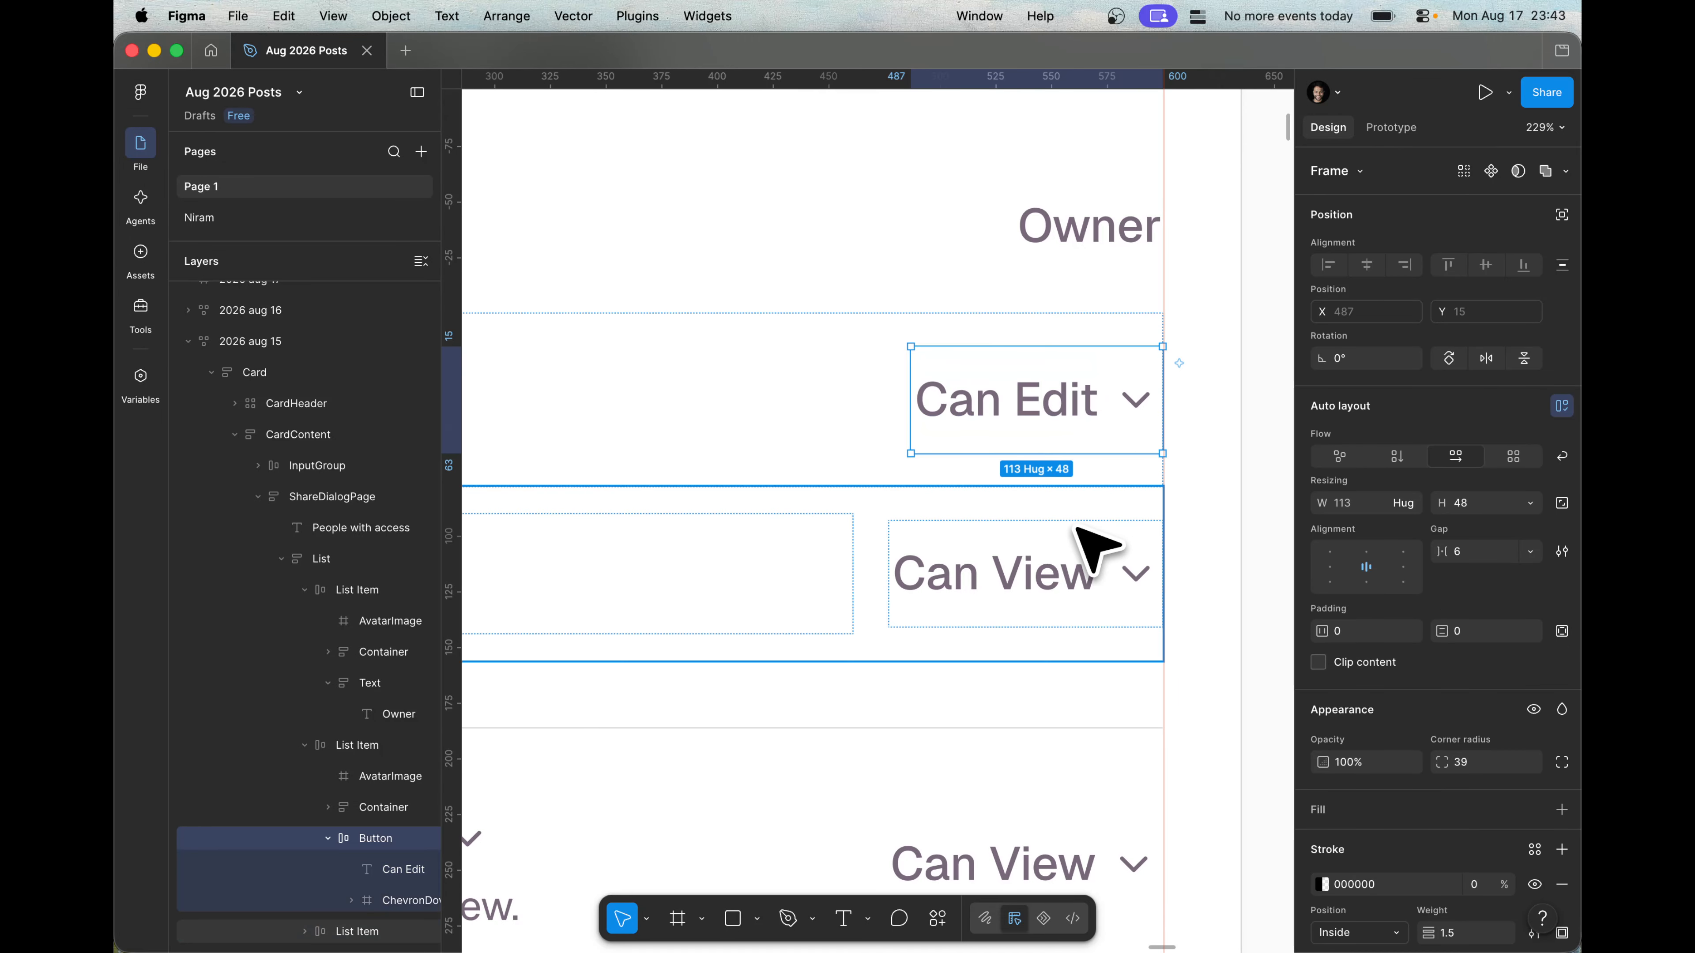
left_click(1068, 587)
left_click(1060, 425, "shift")
scroll(1063, 427, "down", 5)
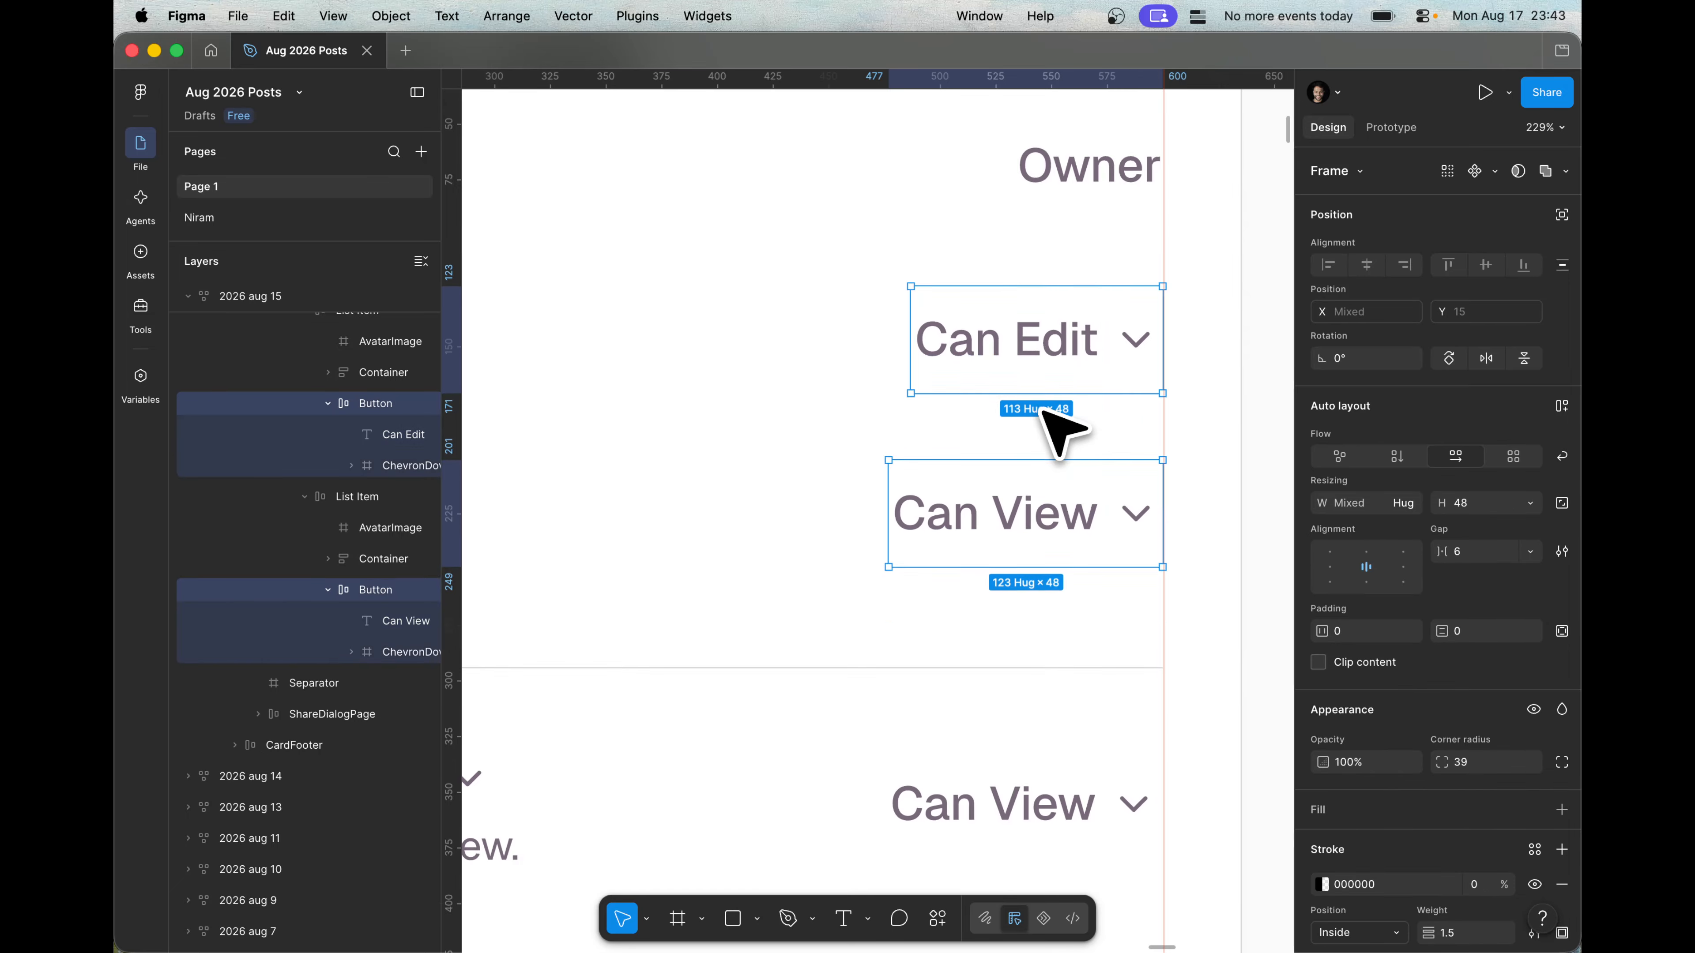
key("super+z")
left_click(1029, 645, "shift+super")
key("shift+Return")
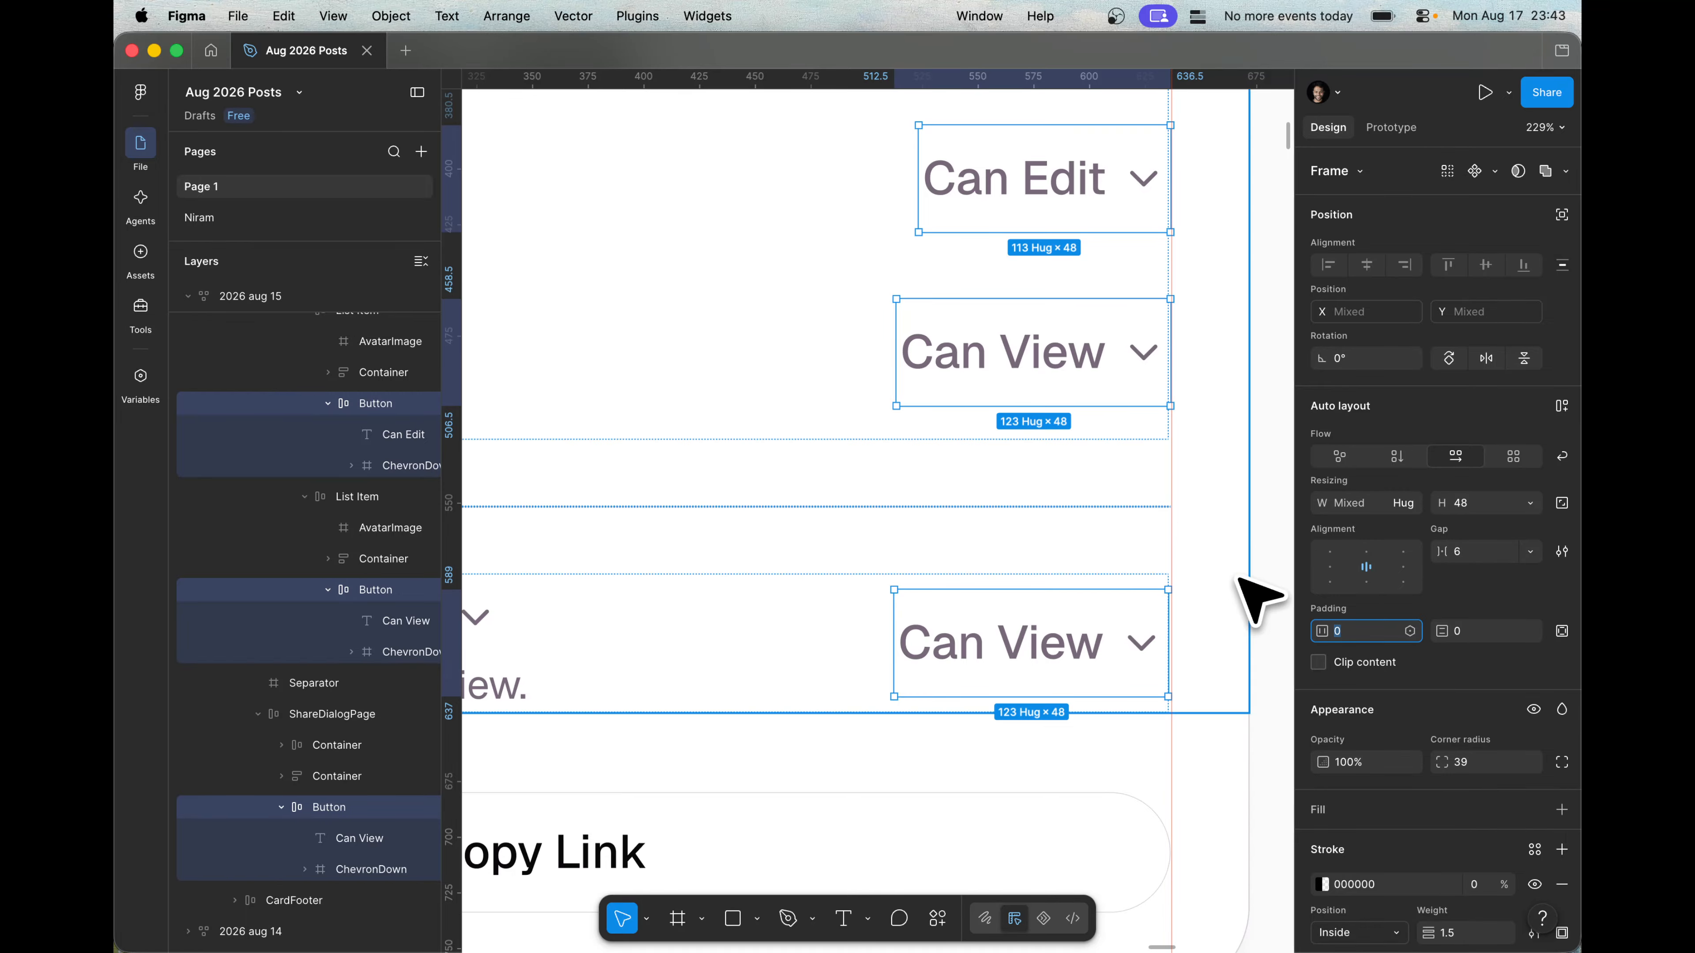
key("Escape")
key("super+z")
key("Return")
key("Tab")
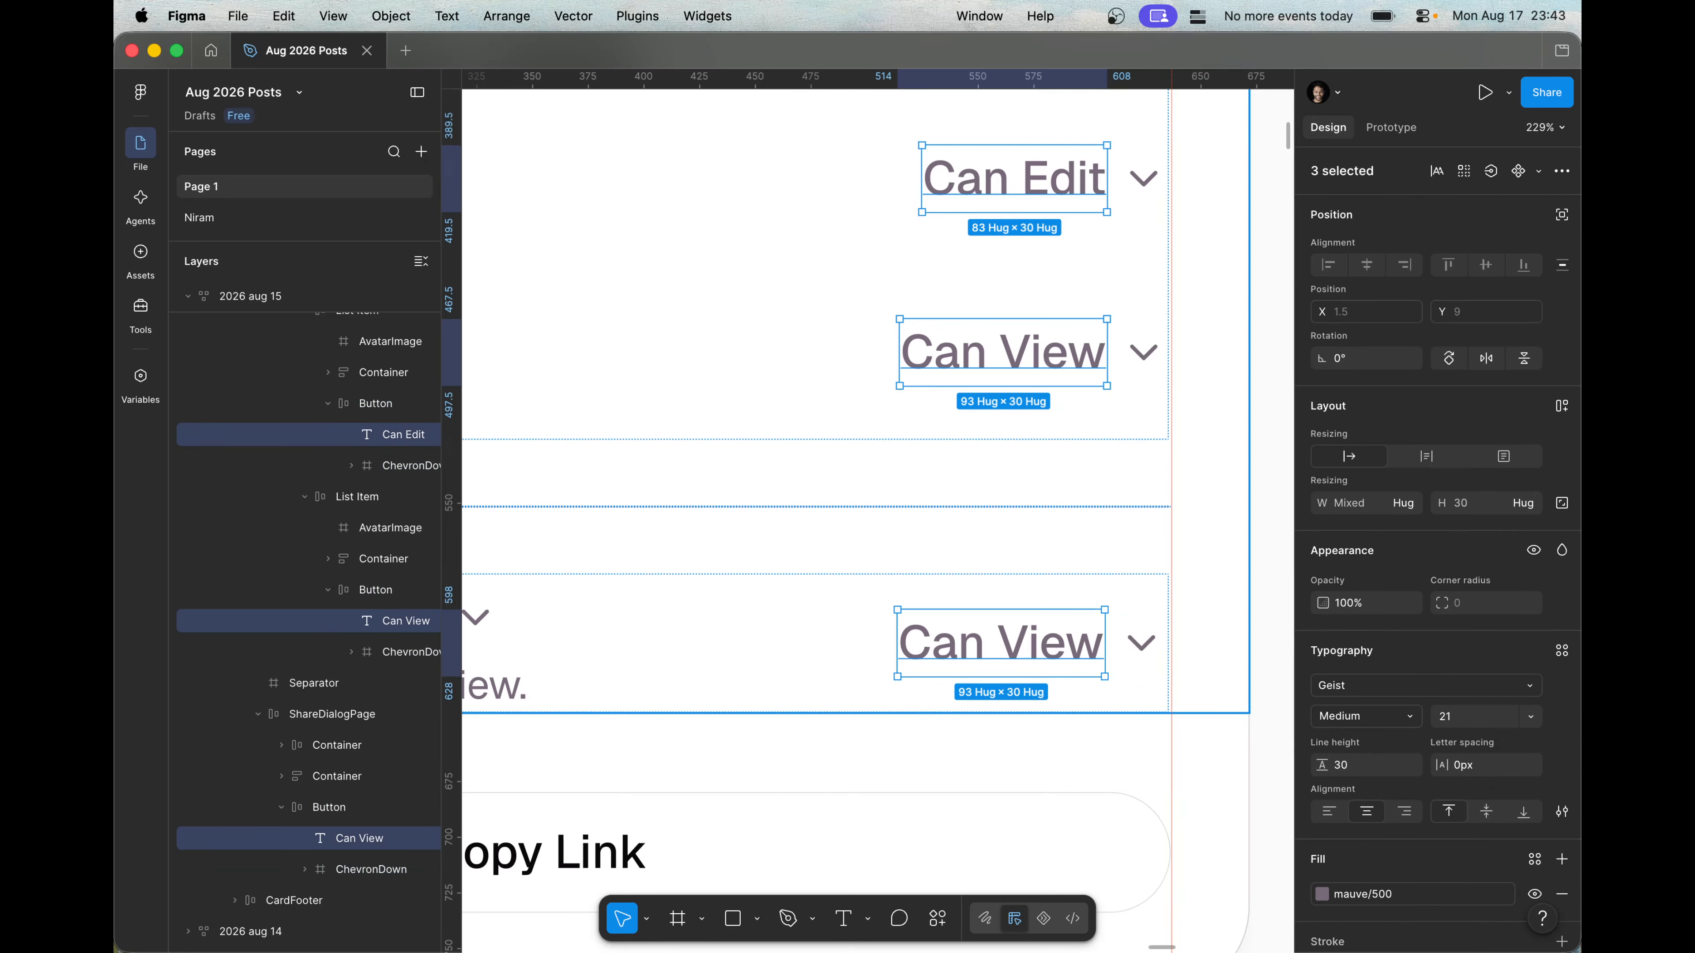
key("Tab")
key("shift+super+g")
key("Escape")
scroll(1229, 432, "down", 2)
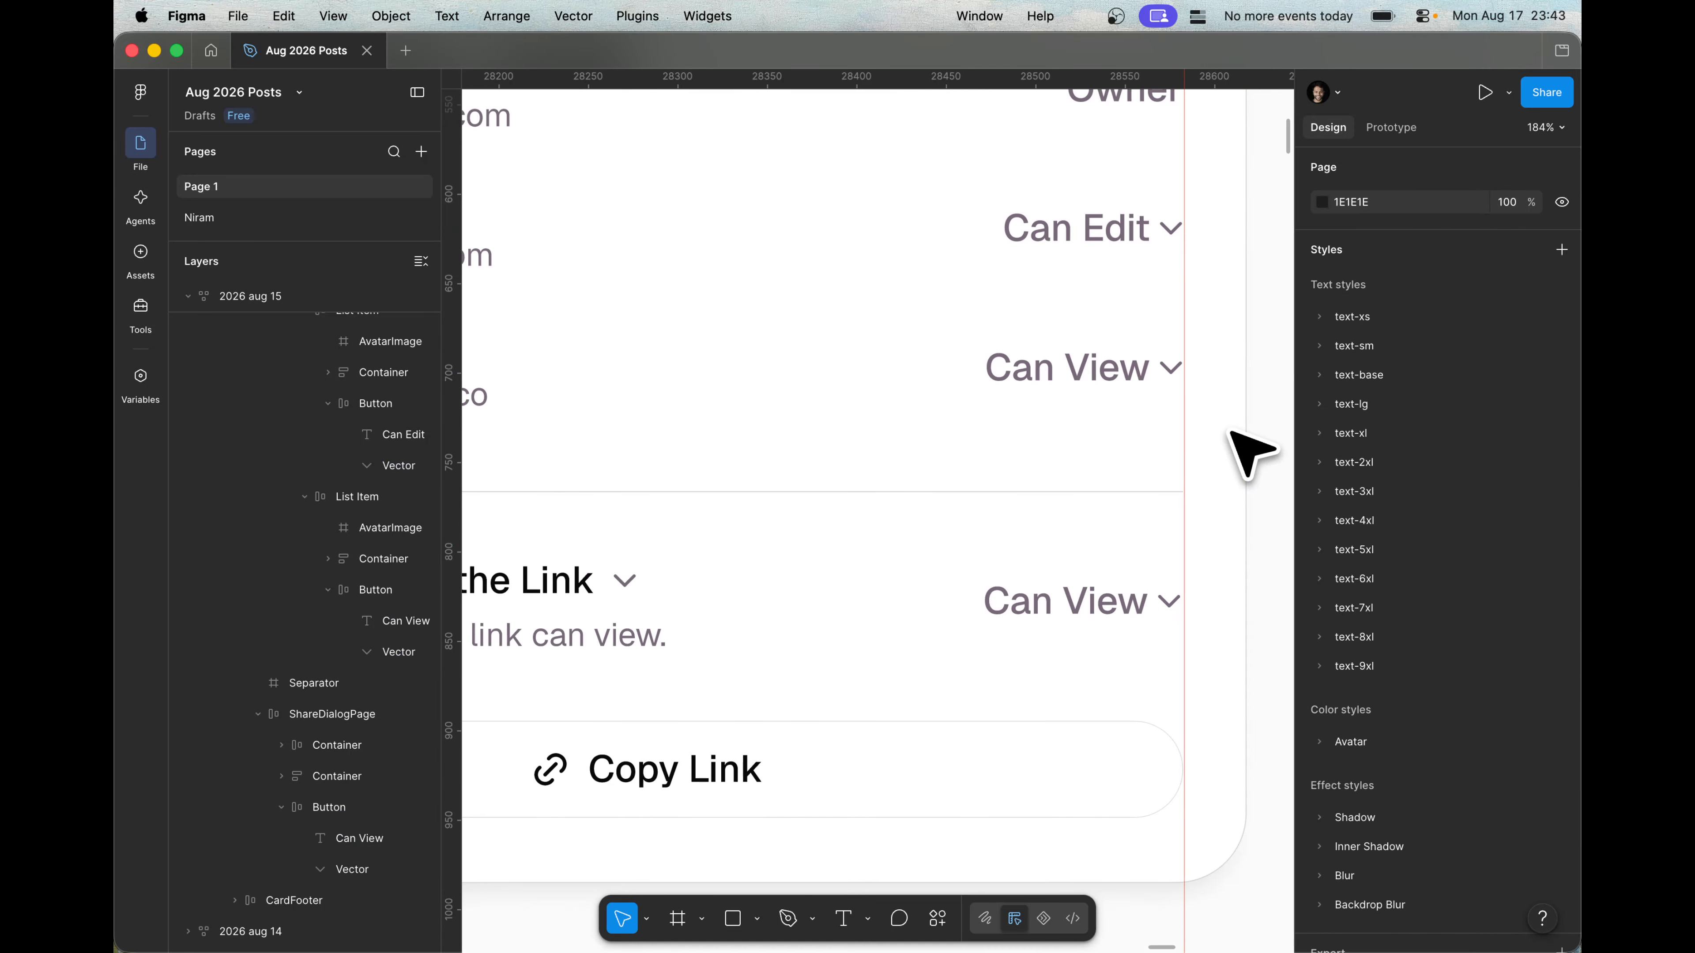
Set the auto layout gap of the Can Edit button and both Can View buttons to 9
key("super+z")
key("shift+Return")
left_click(1515, 553)
key("Up")
key("Up")
key("Up")
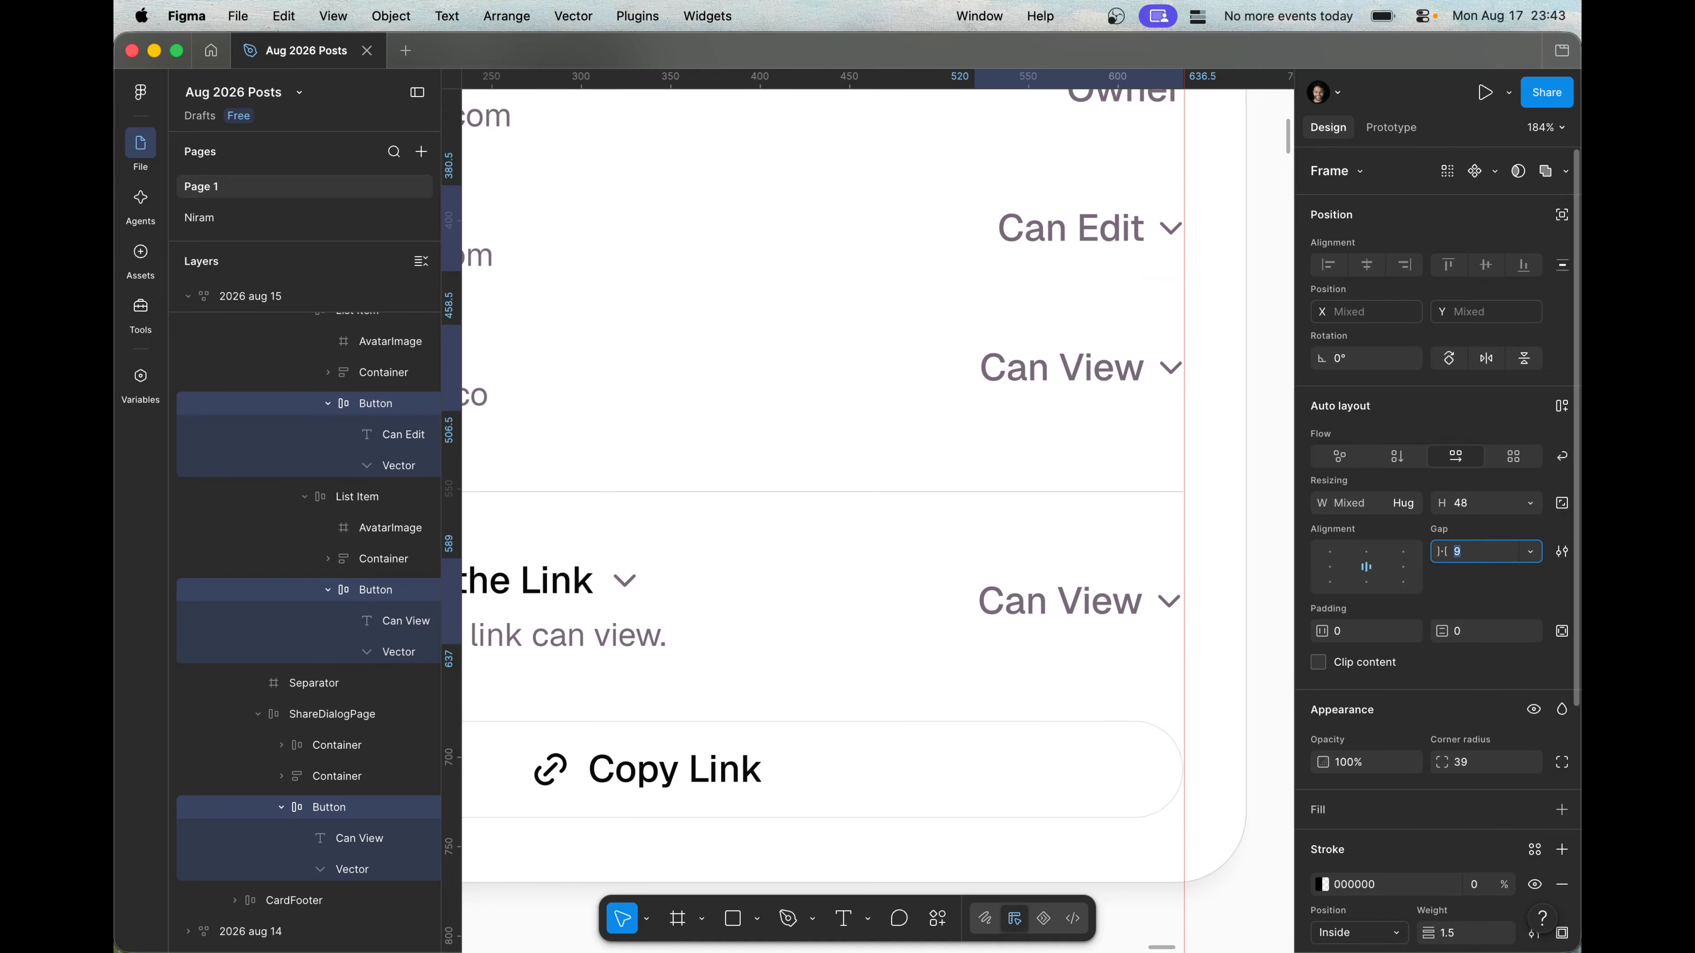
key("Return")
key("Escape")
Review the permission buttons' alignment on the whole share card with the interface hidden
key("super+backslash")
scroll(1216, 598, "down", 3)
scroll(1216, 598, "left", 1)
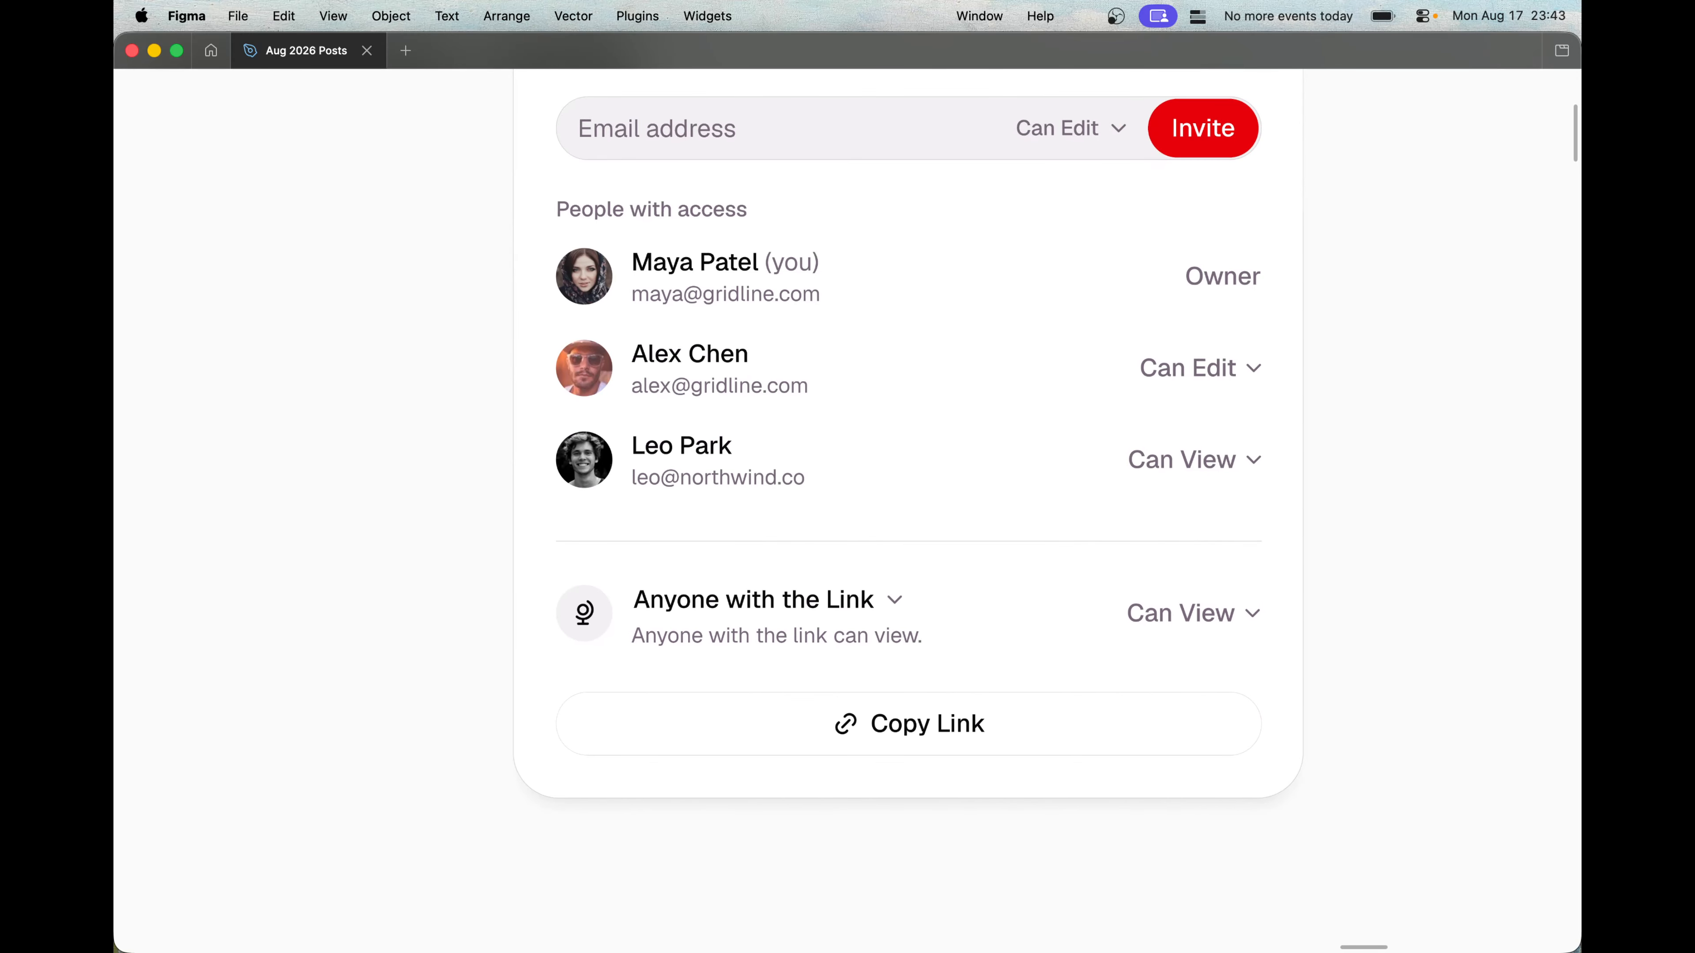
scroll(1163, 620, "down", 1)
scroll(1164, 620, "up", 1)
scroll(1165, 620, "left", 1)
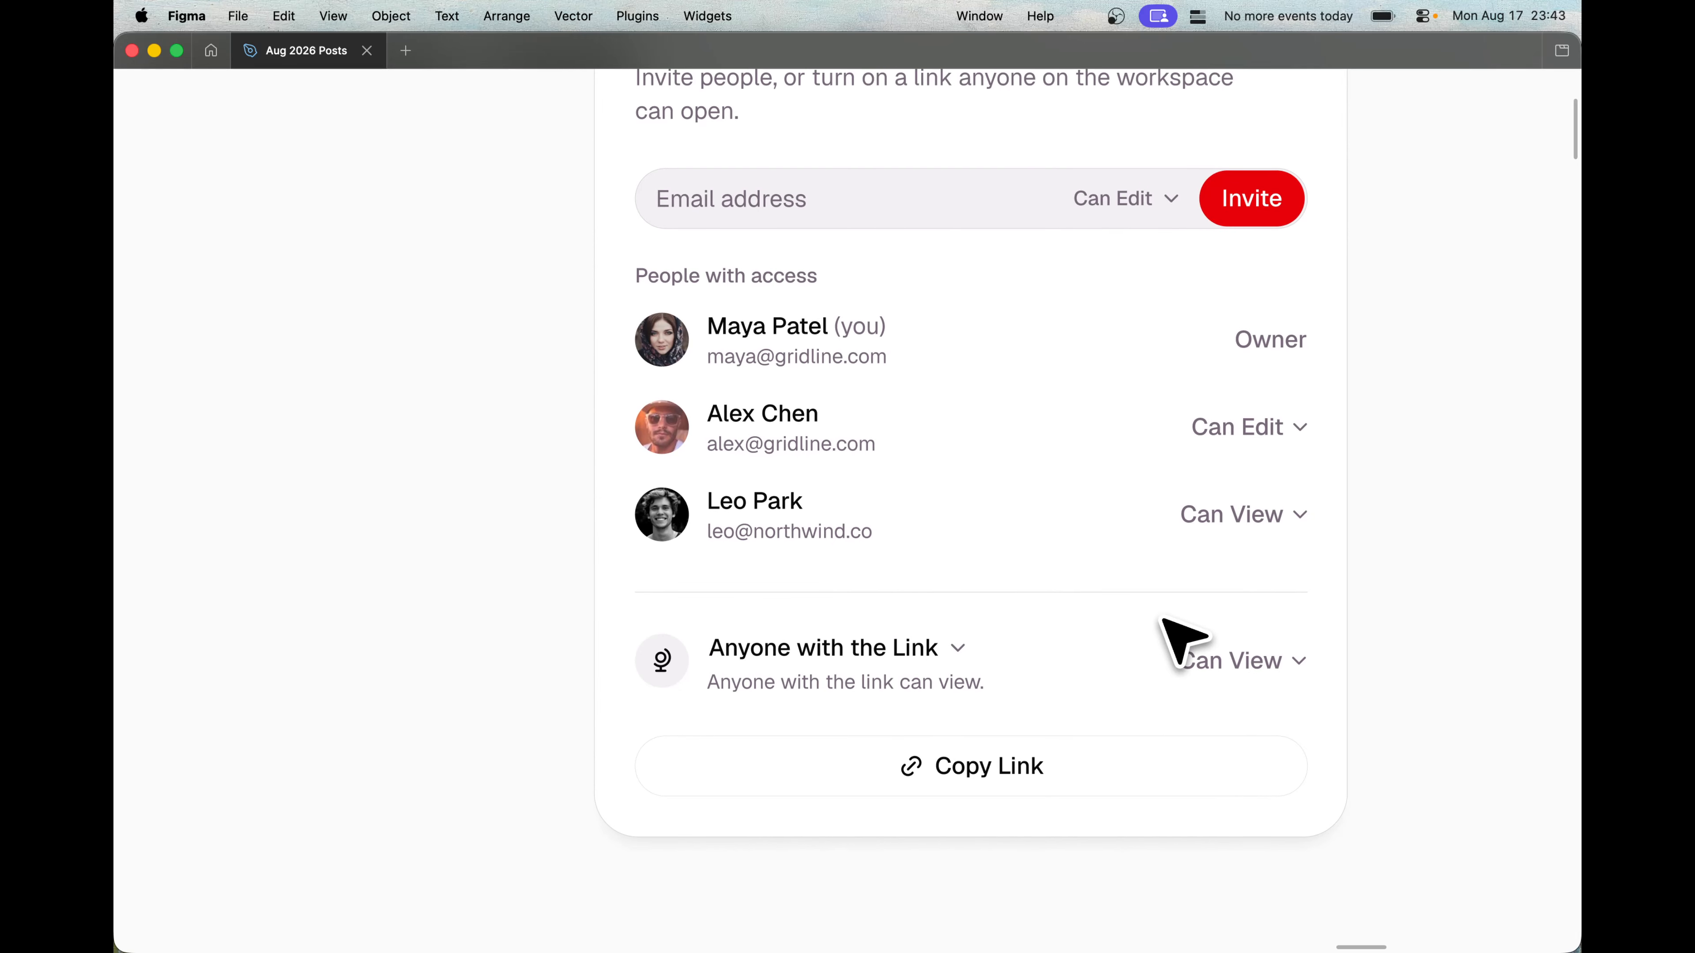
scroll(1165, 619, "up", 1)
scroll(1164, 620, "left", 1)
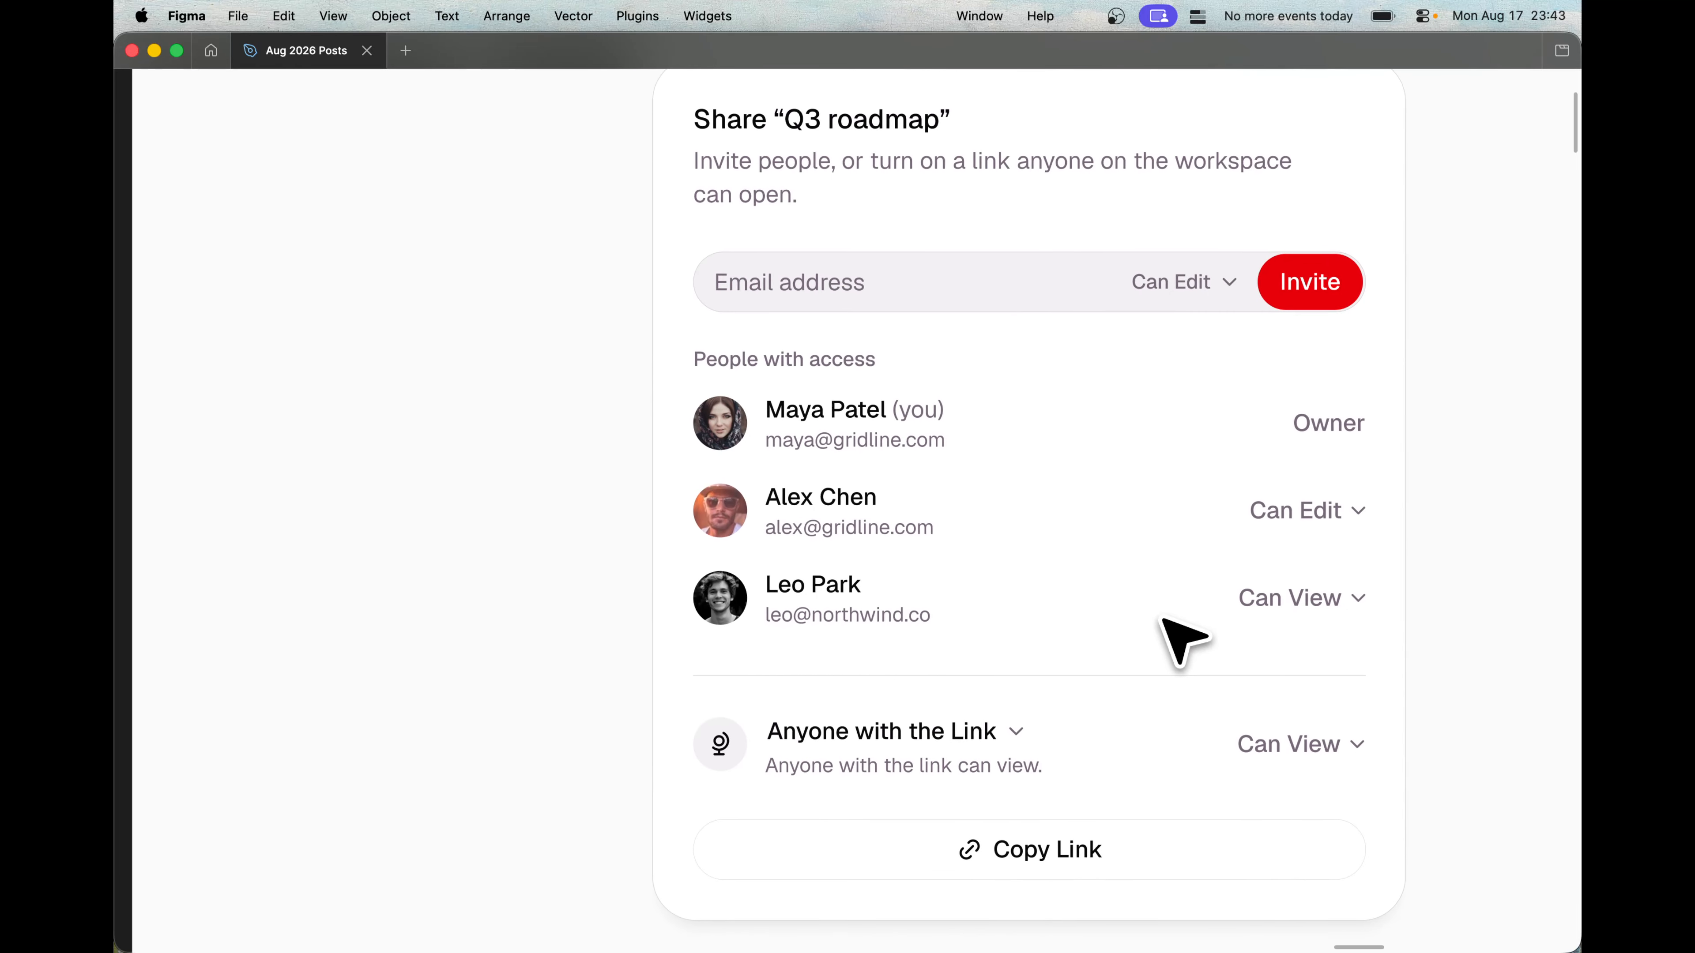
Shrink the circular link icon container beside Anyone with the Link to about 39 × 40 and view the card without the interface
key("super+backslash")
scroll(910, 354, "down", 2)
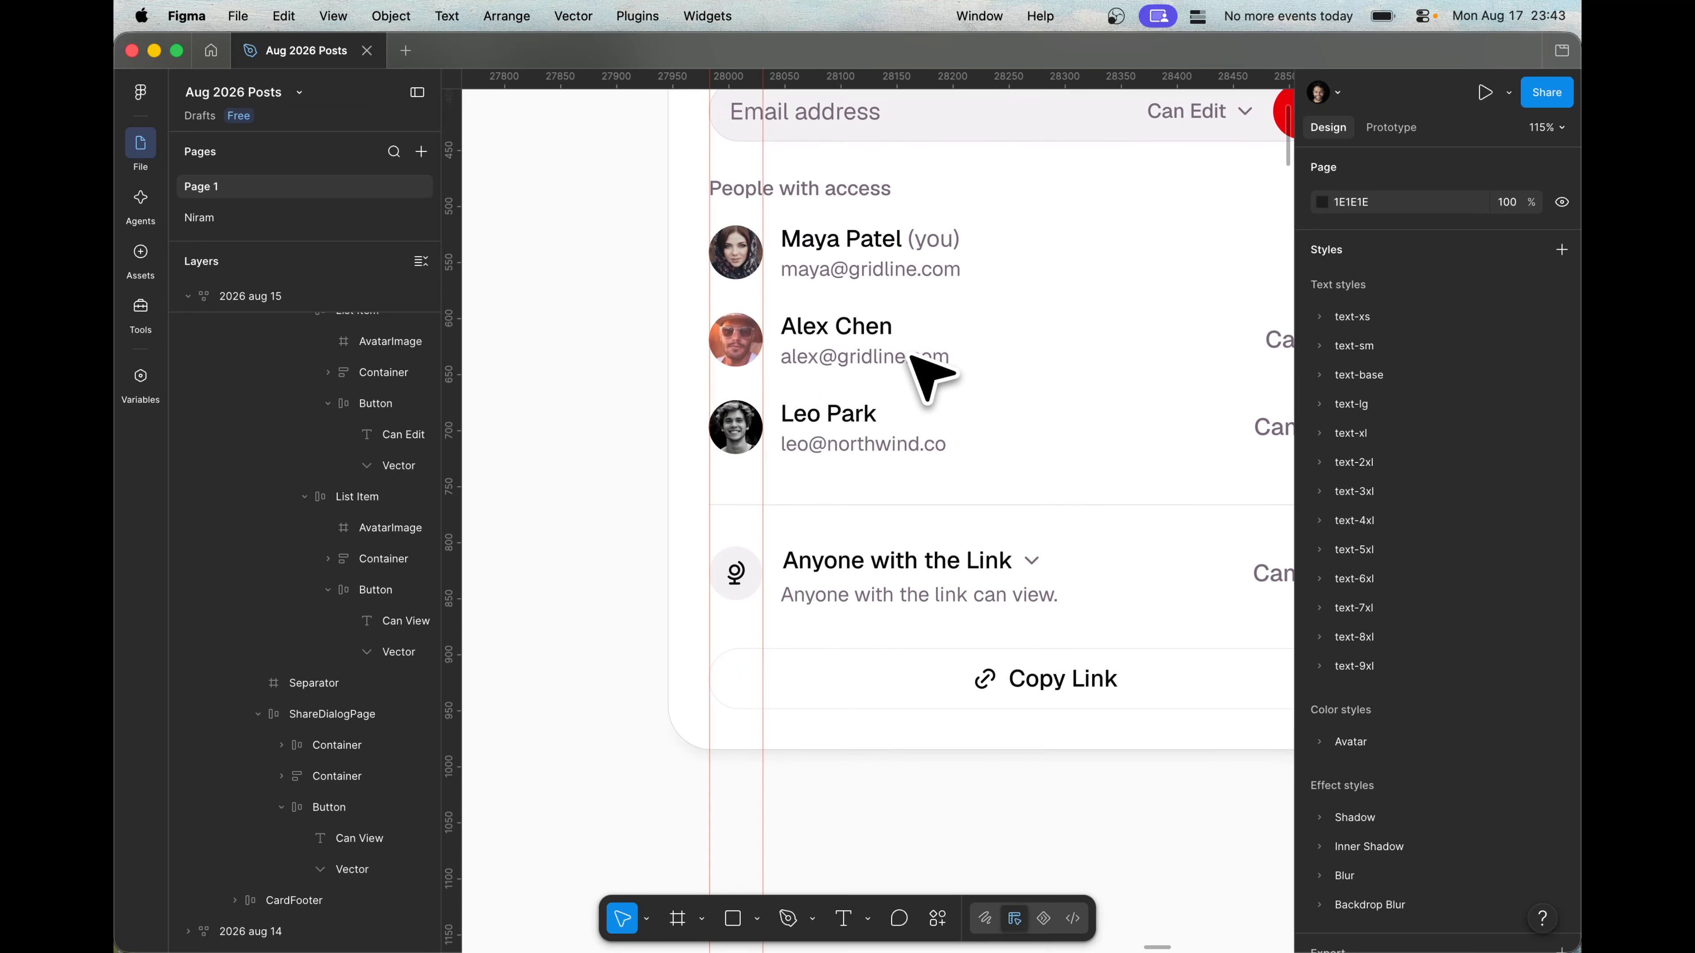
scroll(739, 258, "up", 3)
scroll(736, 749, "down", 2)
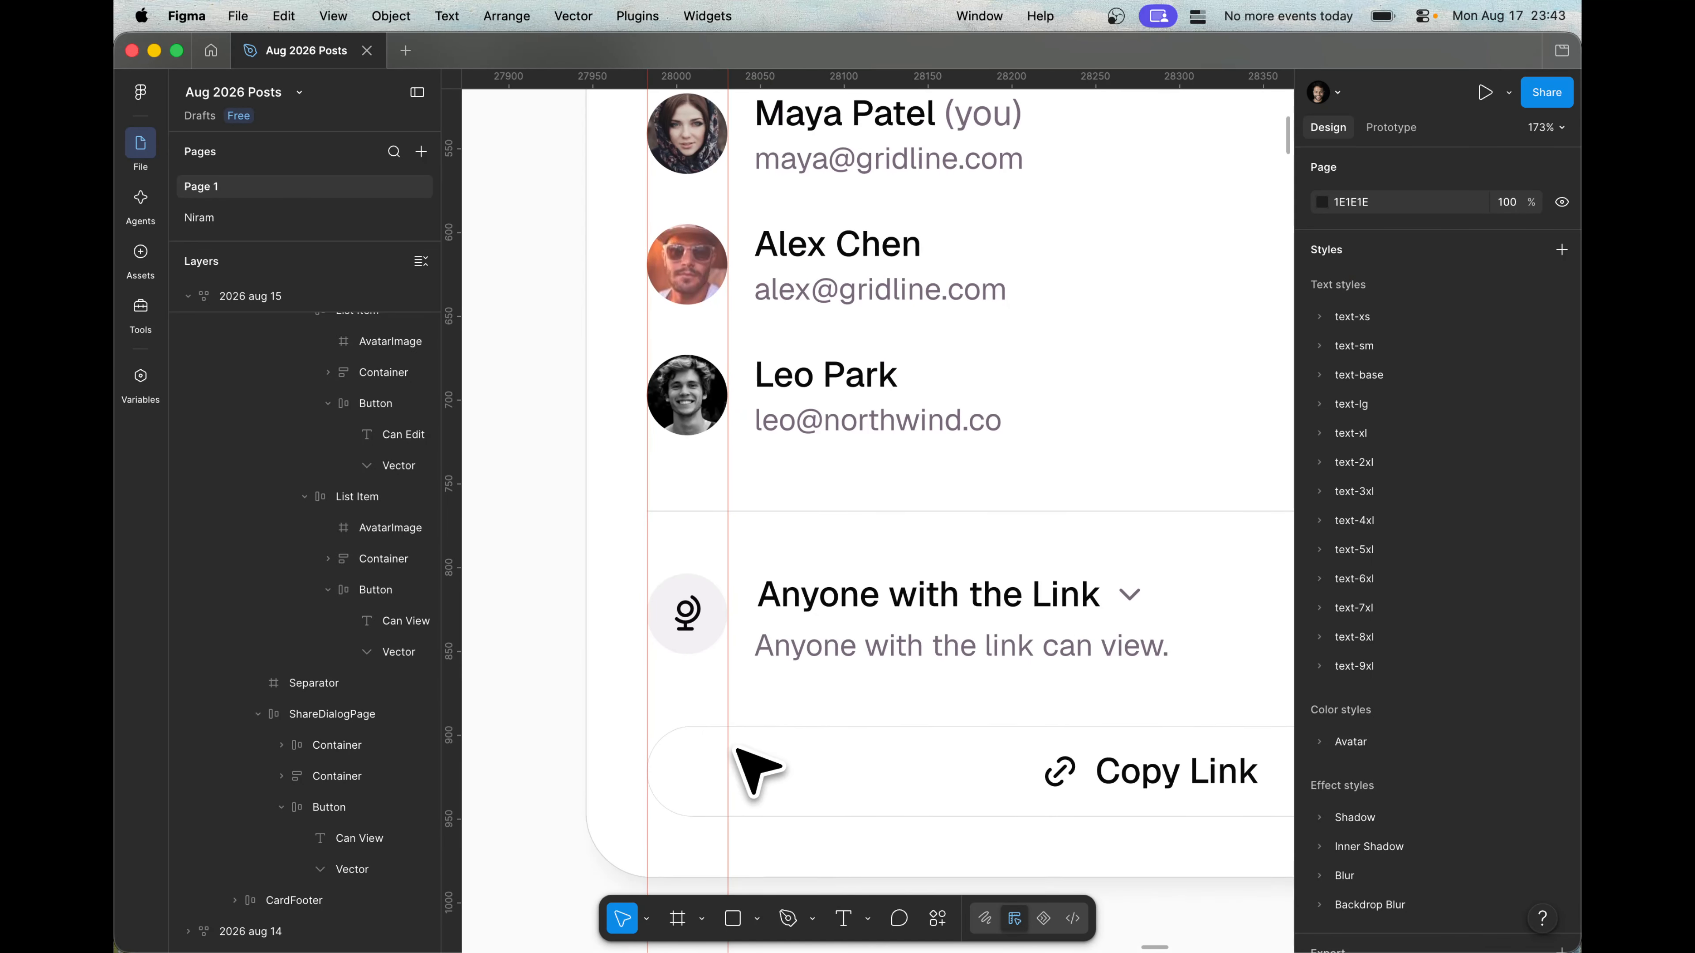
left_click(719, 646, "super")
left_click_drag(726, 617, 714, 617)
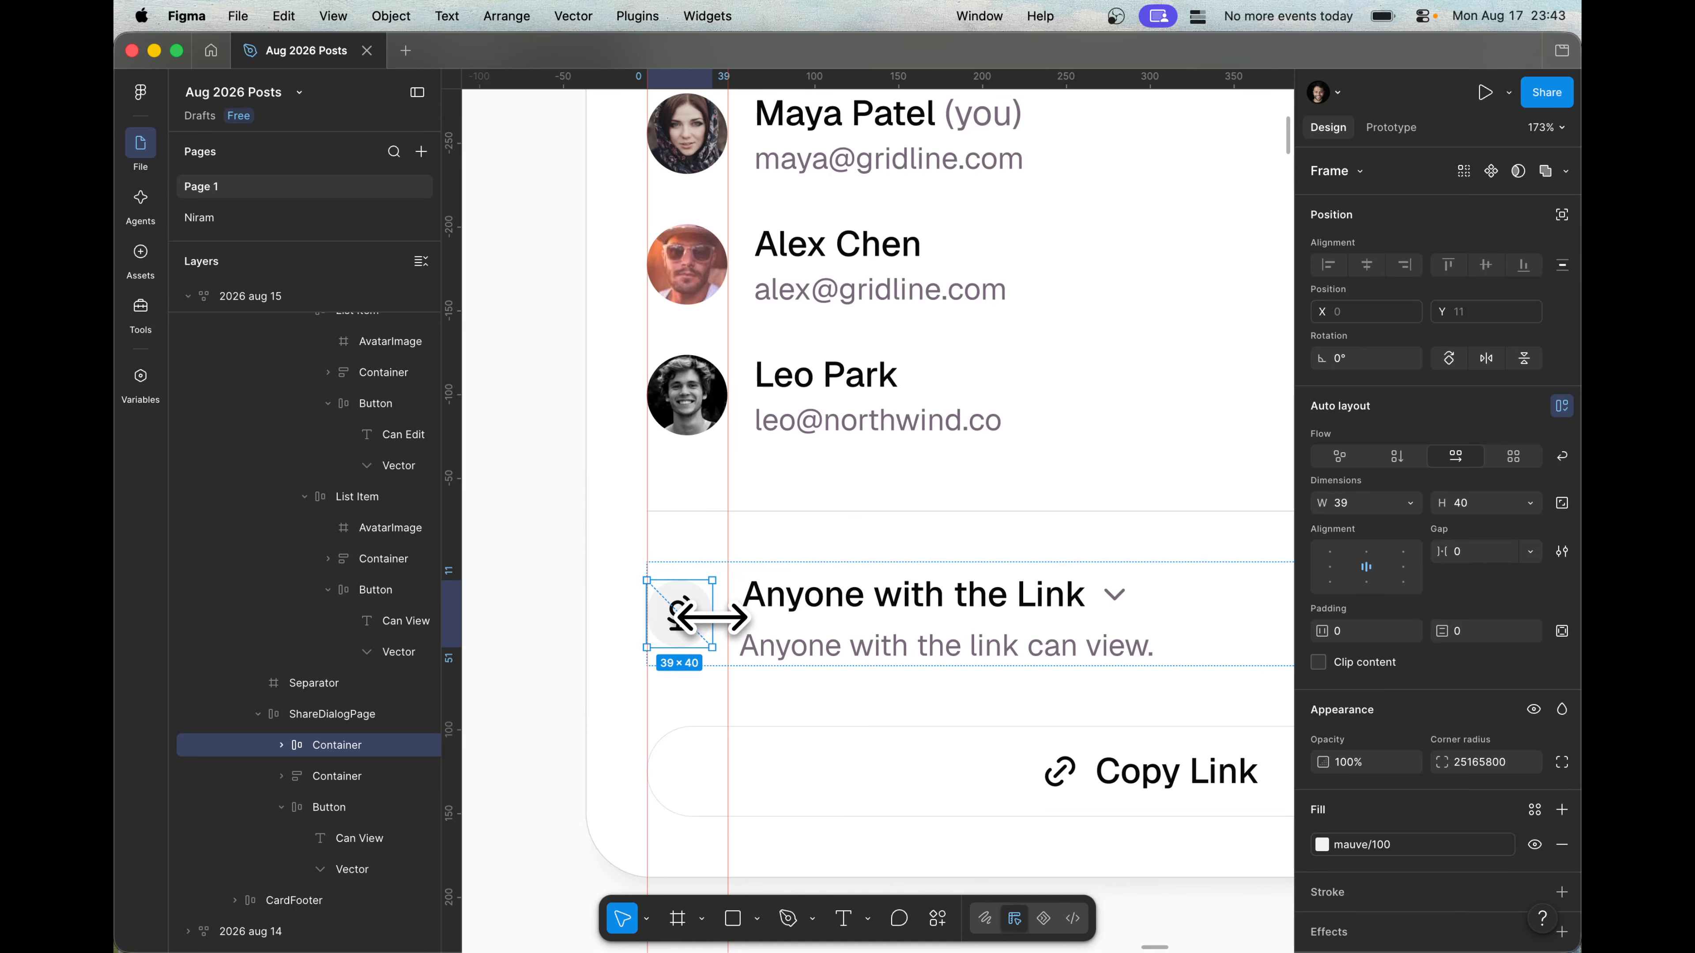
key("super+backslash")
key("Escape")
scroll(801, 671, "down", 3)
scroll(802, 673, "right", 2)
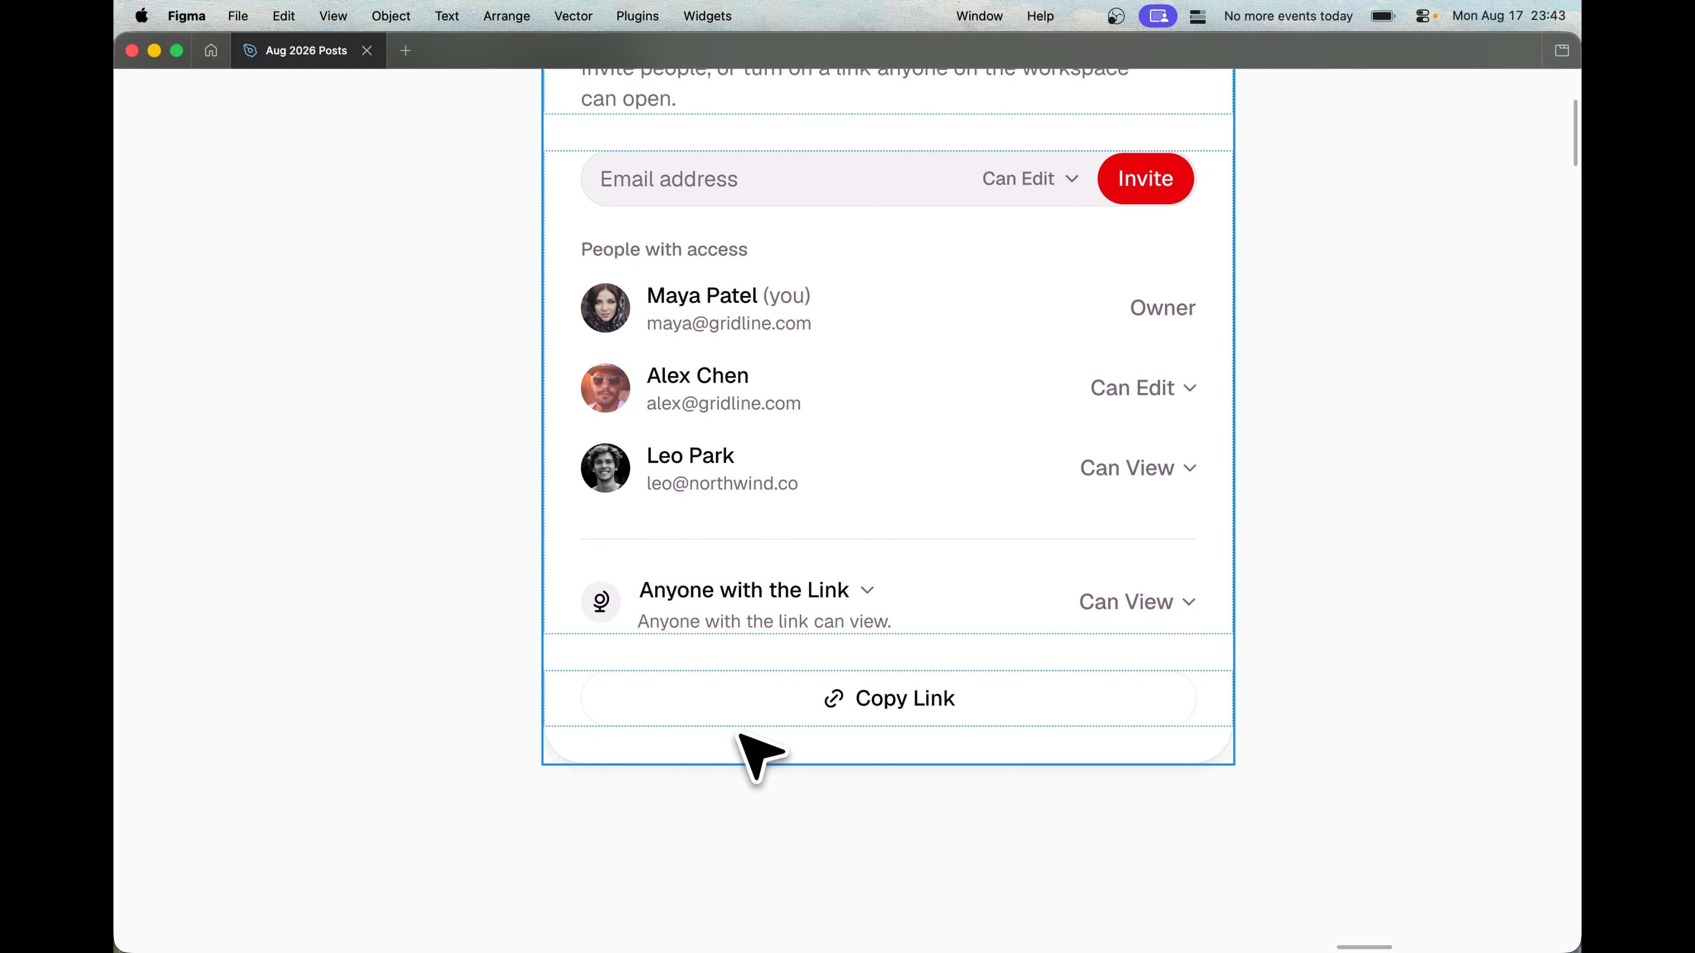
Resize the circular link icon container beside Anyone with the Link to 48 × 48, matching the avatar guides
scroll(757, 753, "up", 2)
scroll(757, 753, "right", 1)
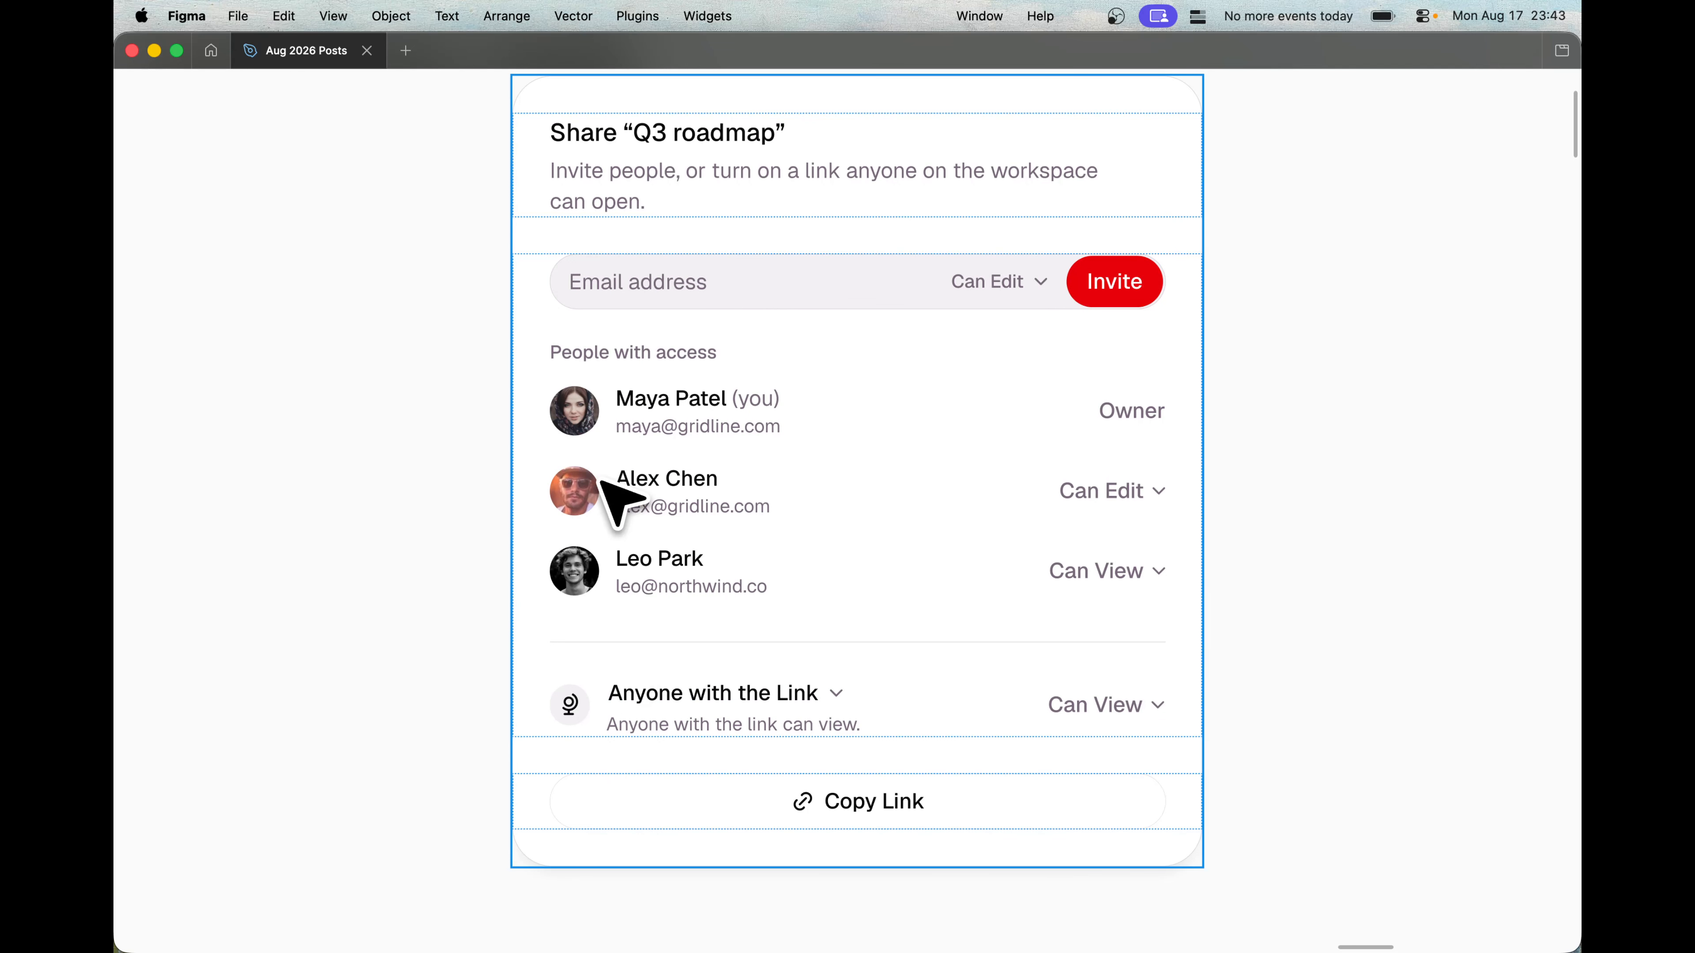
scroll(617, 500, "down", 1)
scroll(624, 492, "up", 3)
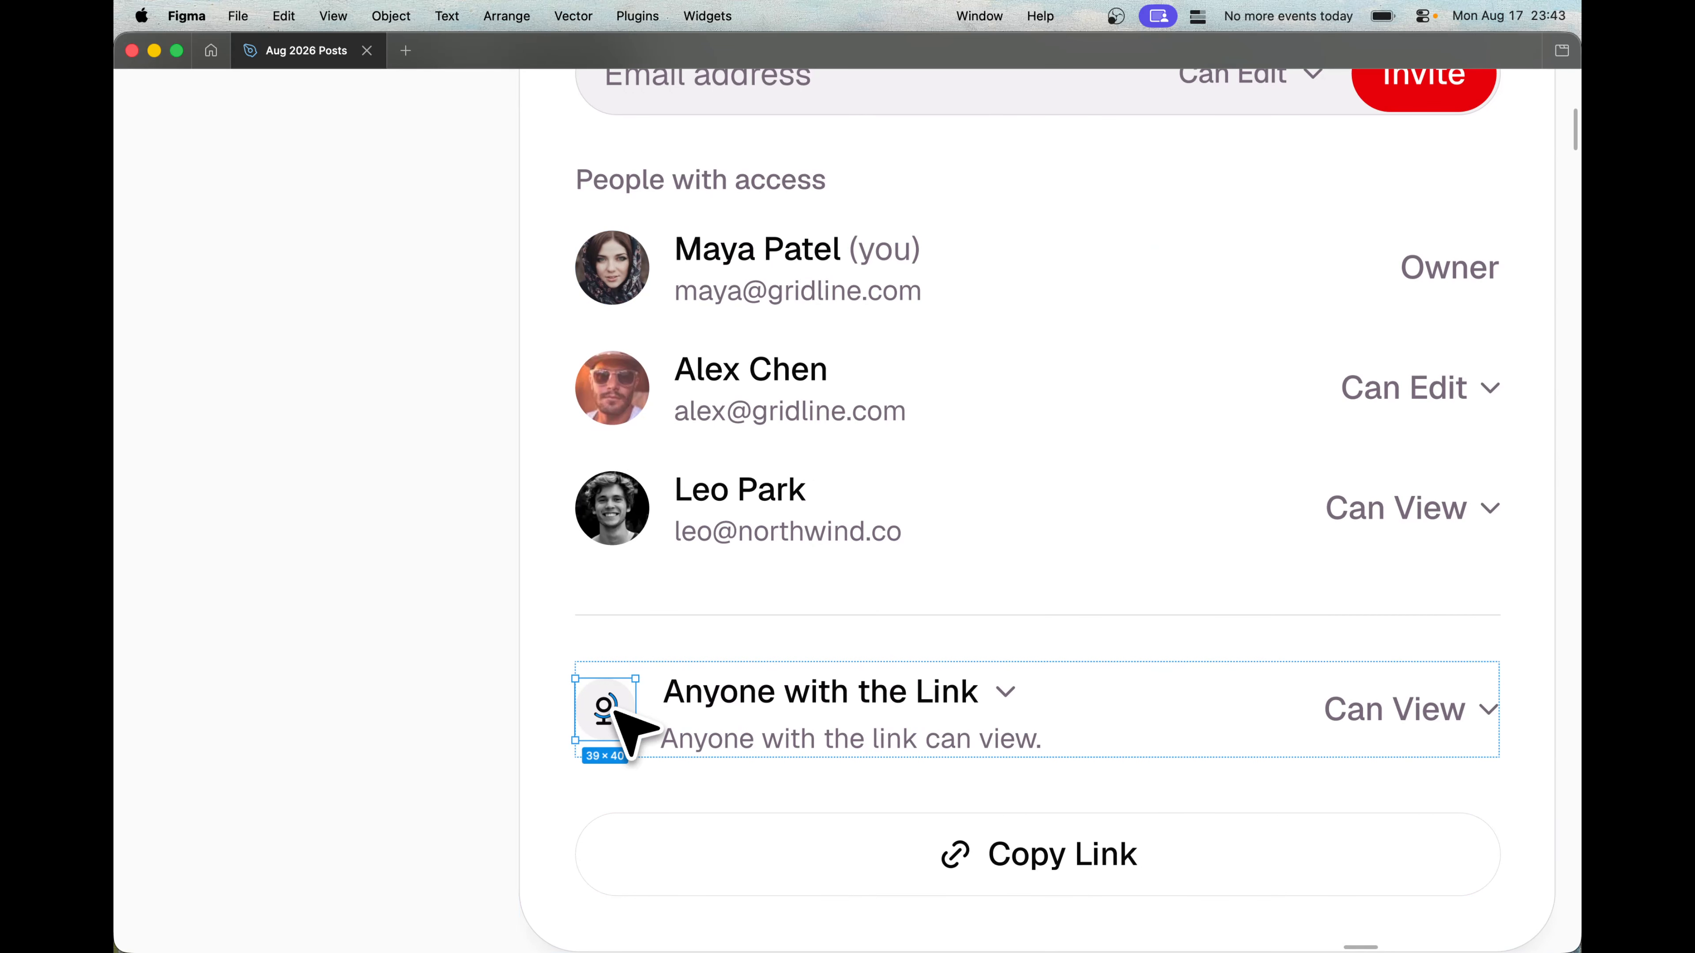
key("super+backslash")
left_click_drag(605, 740, 605, 754)
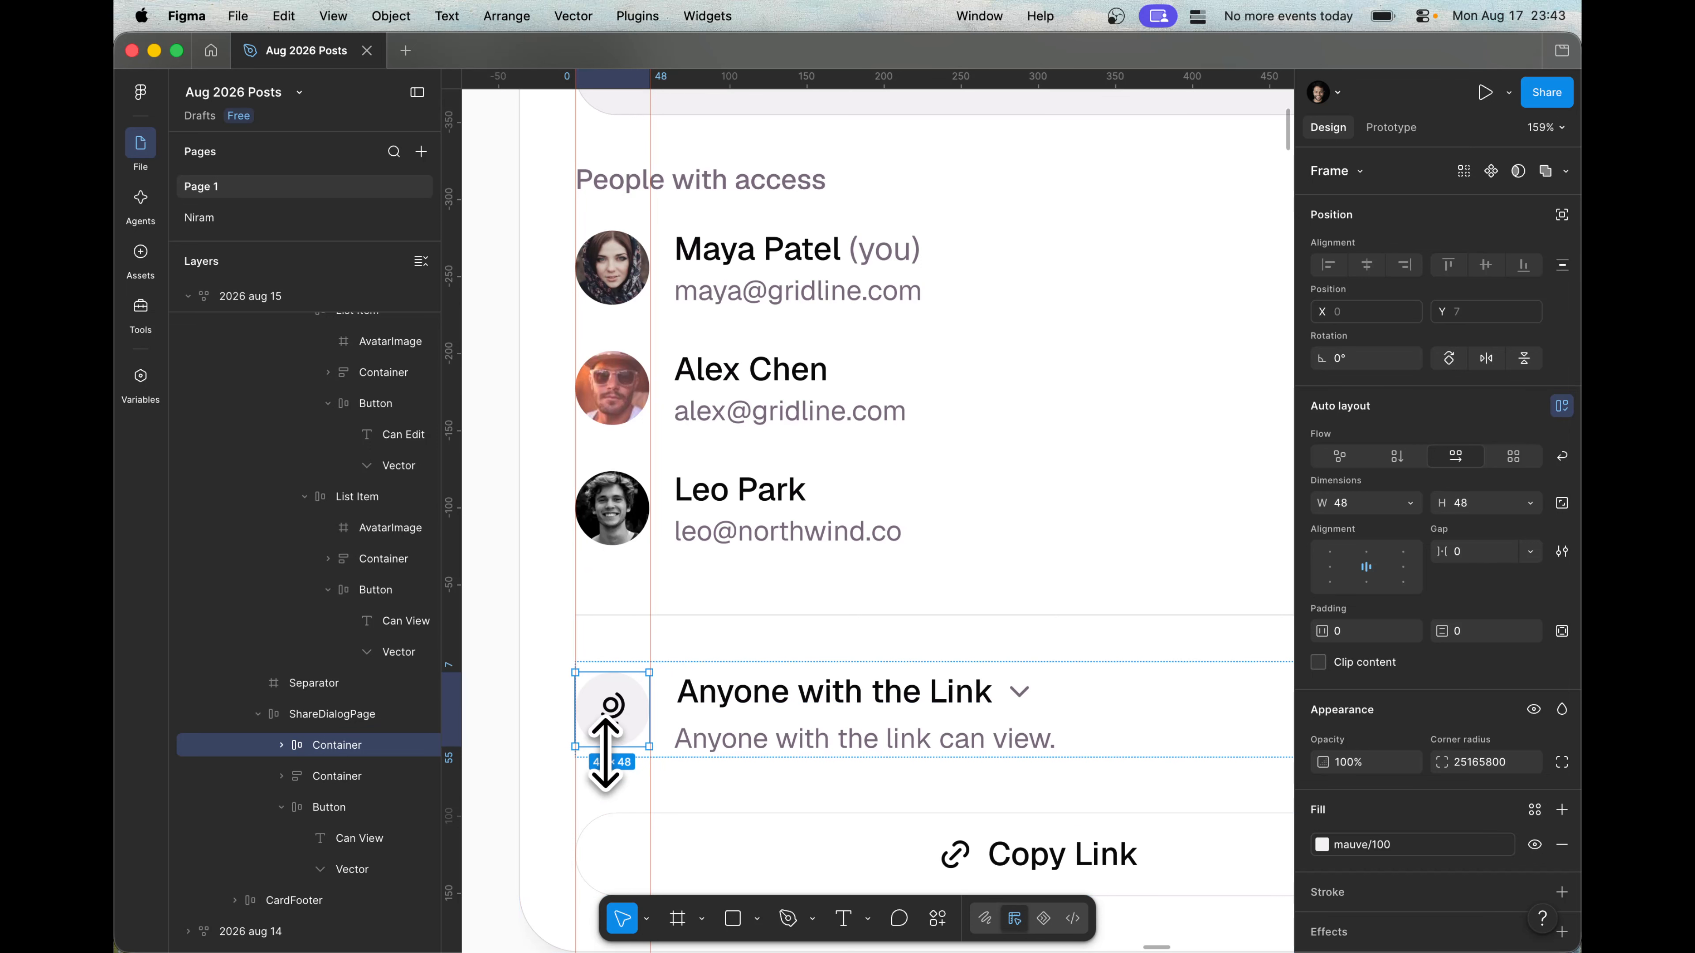
key("Escape")
Add a vertical ruler guide at X 565 along the left edge of the names and emails column
scroll(708, 623, "down", 3)
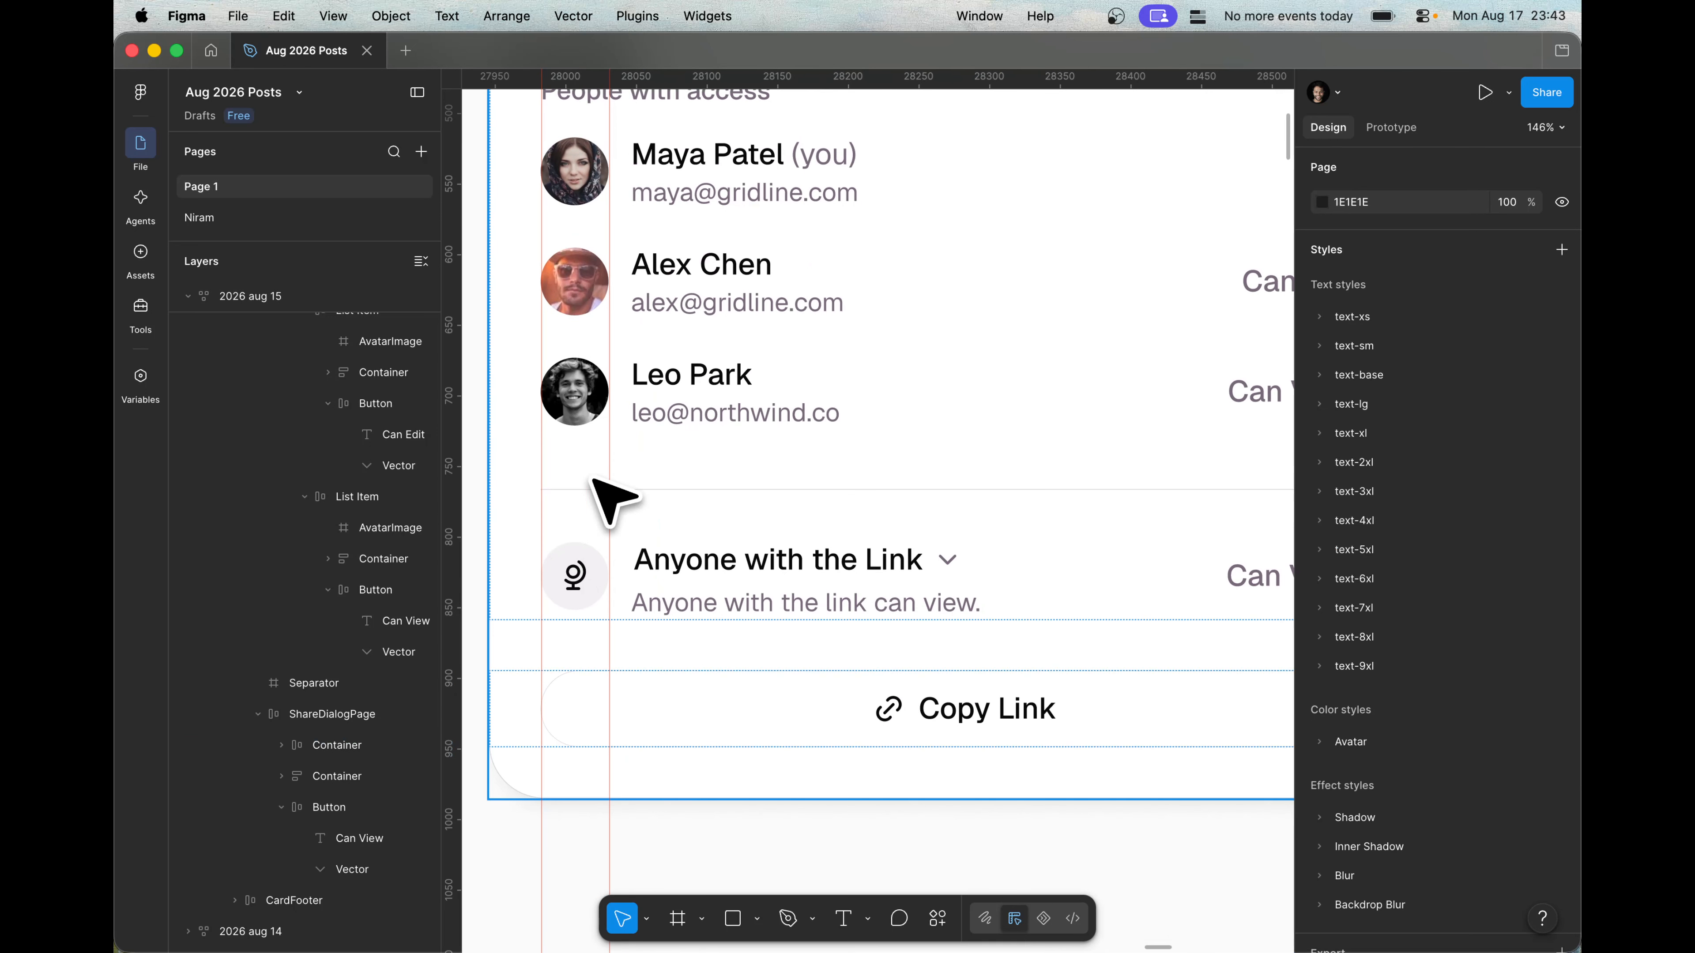
left_click_drag(454, 379, 631, 378)
scroll(719, 197, "up", 2)
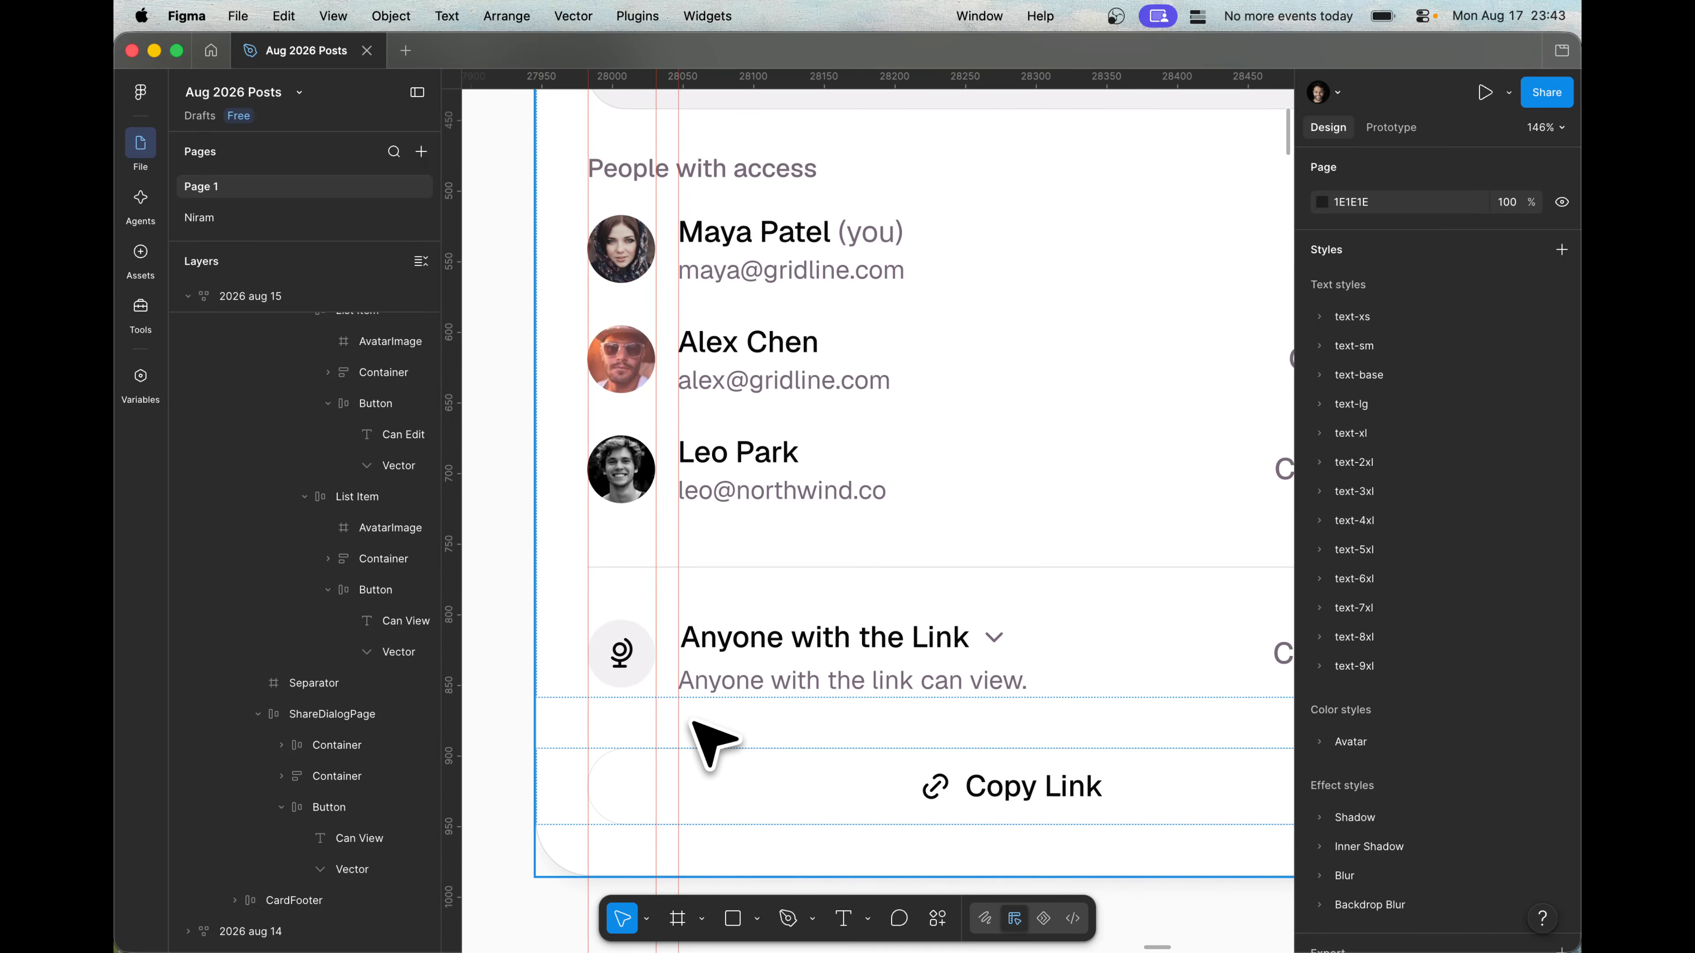
Examine how the email field, avatars, text column and link row line up with the vertical guides
scroll(746, 372, "up", 3)
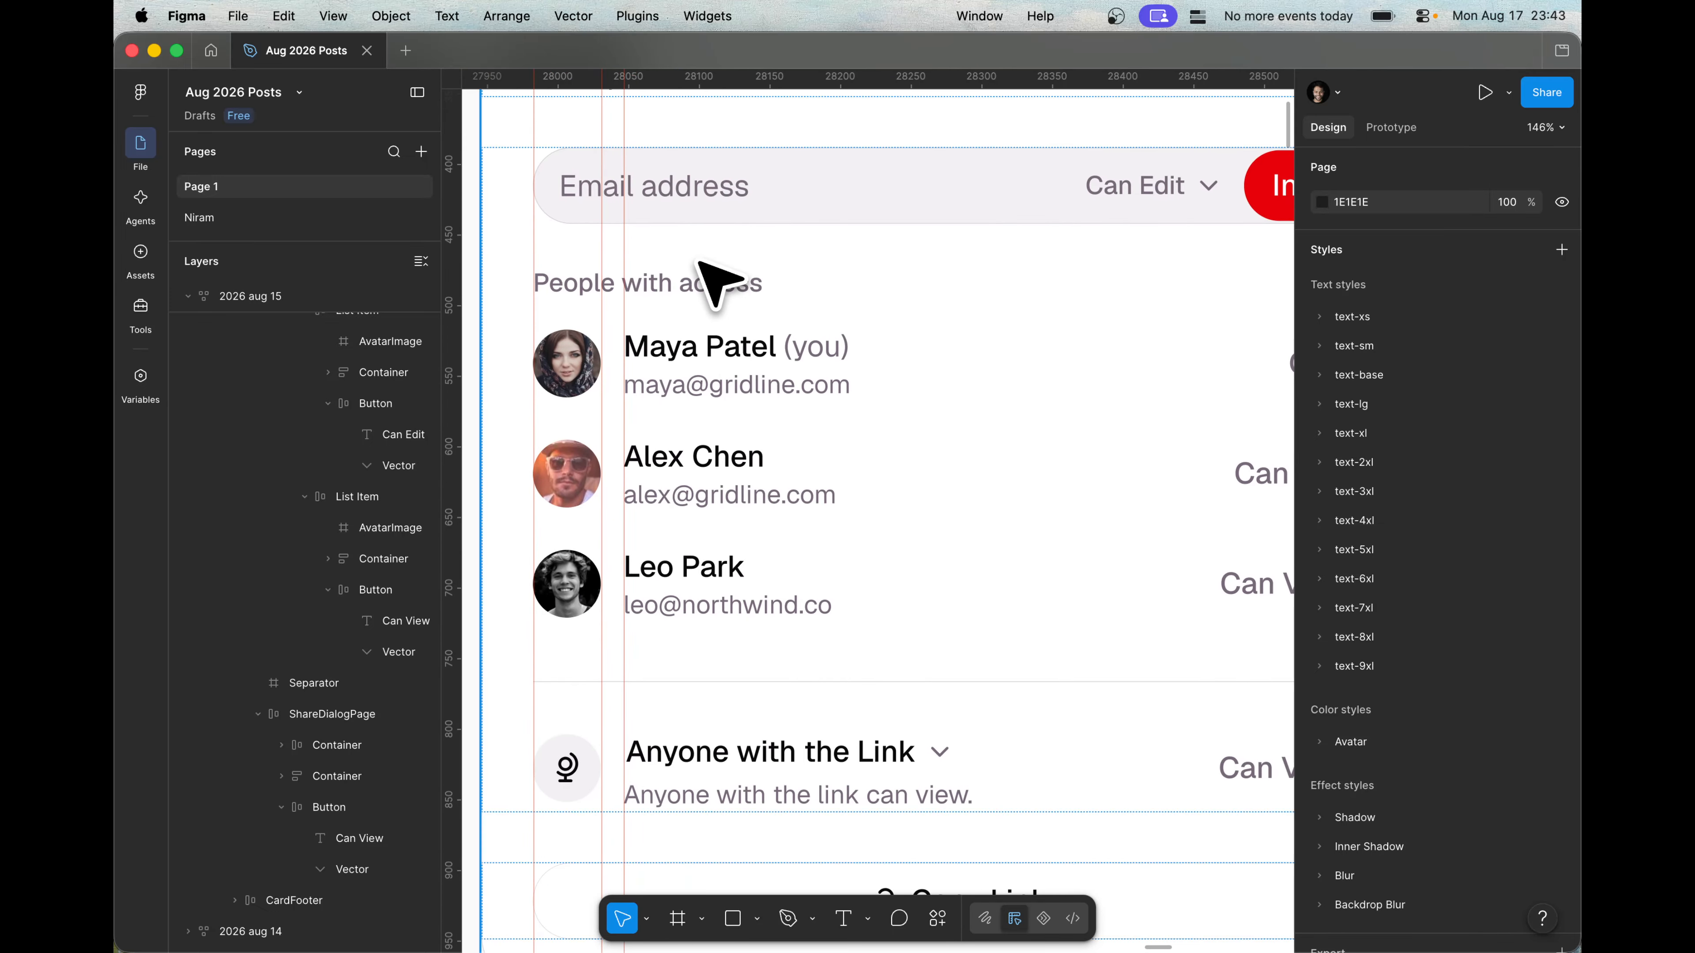
scroll(694, 252, "up", 5)
scroll(694, 253, "down", 2)
scroll(694, 252, "down", 3)
scroll(694, 253, "up", 4)
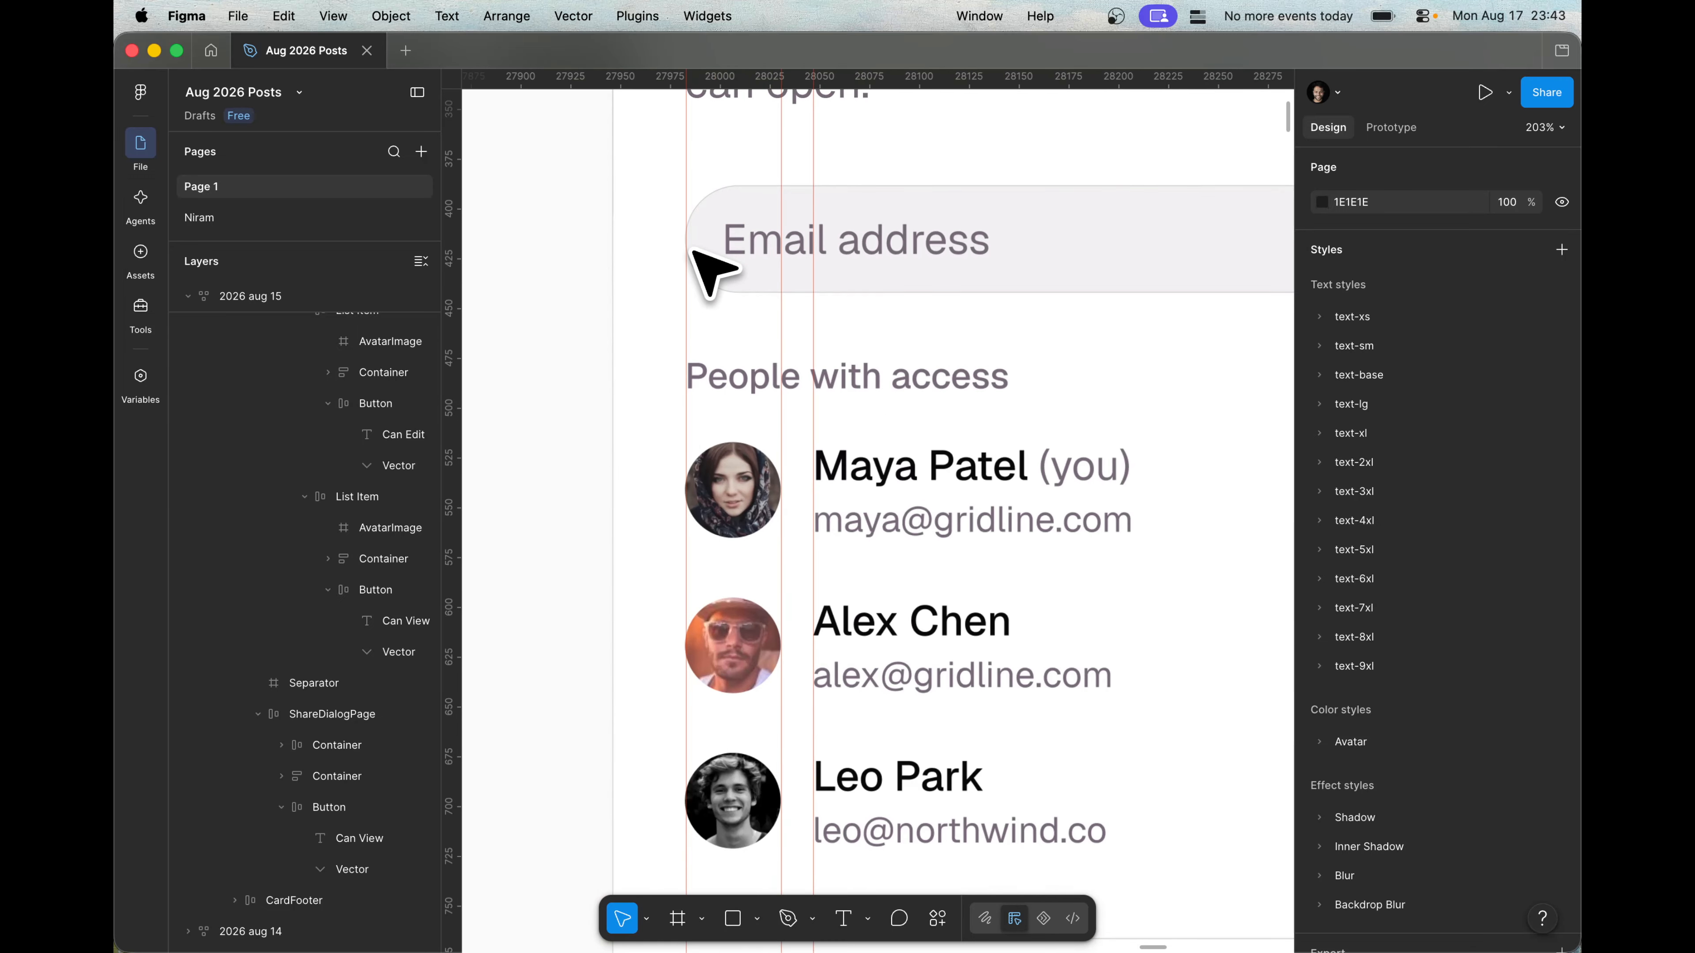
left_click(778, 309)
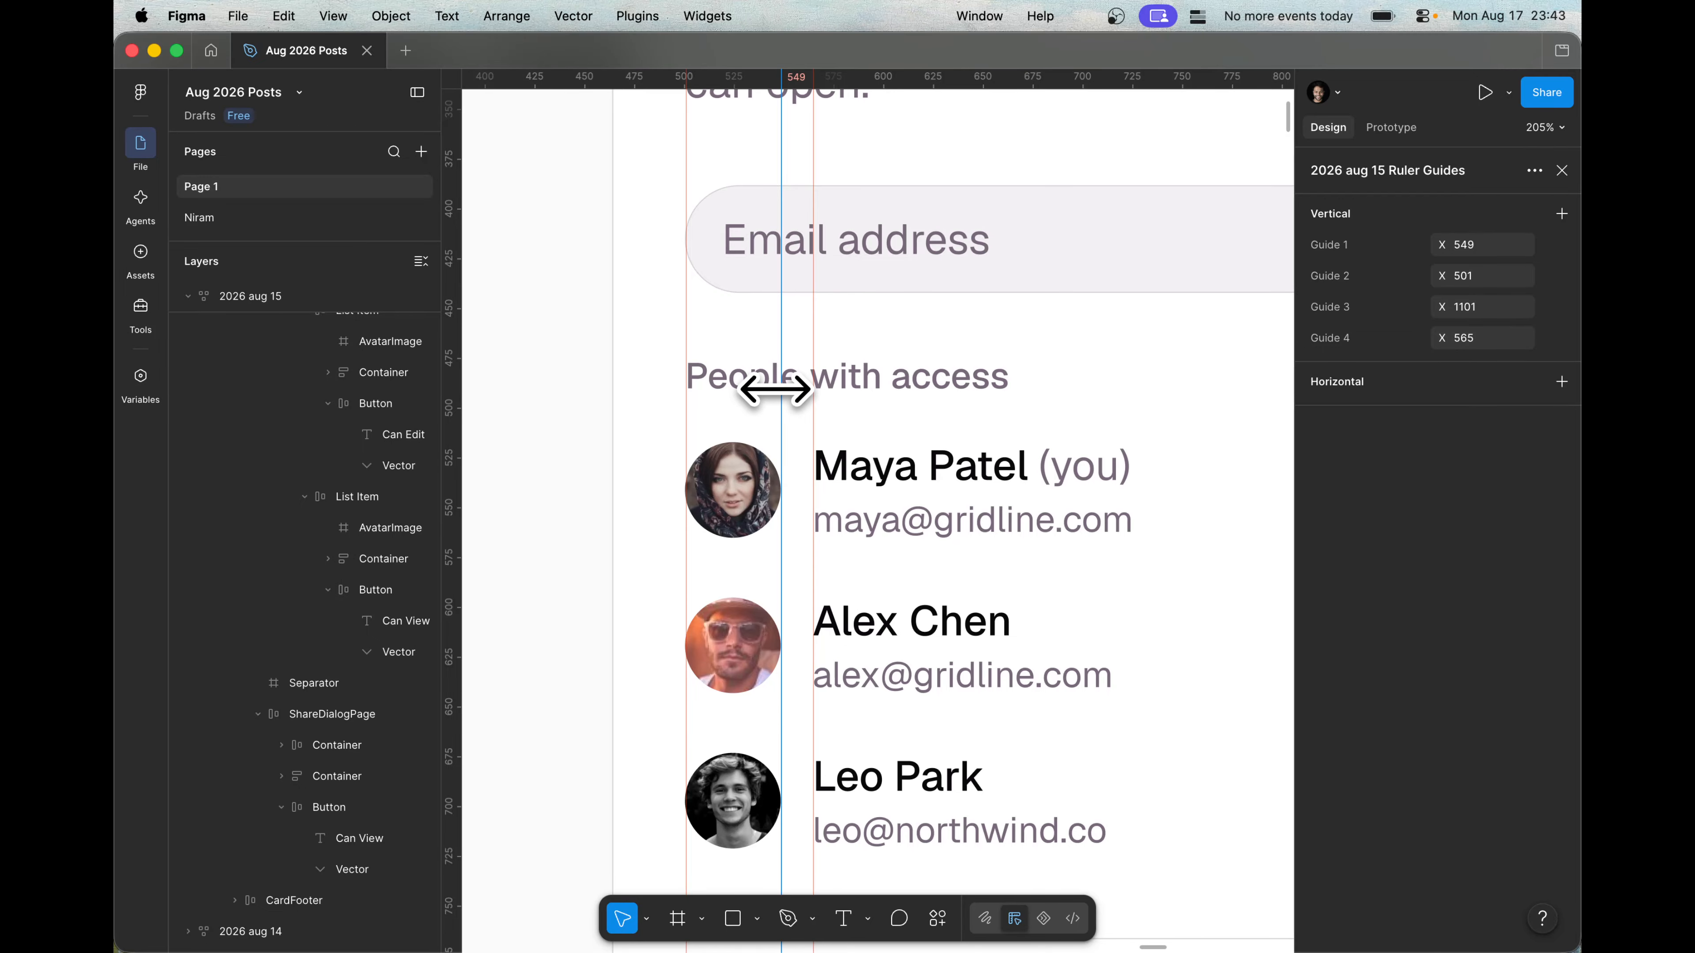
key("Escape")
key("Escape")
scroll(776, 388, "down", 3)
scroll(839, 260, "right", 3)
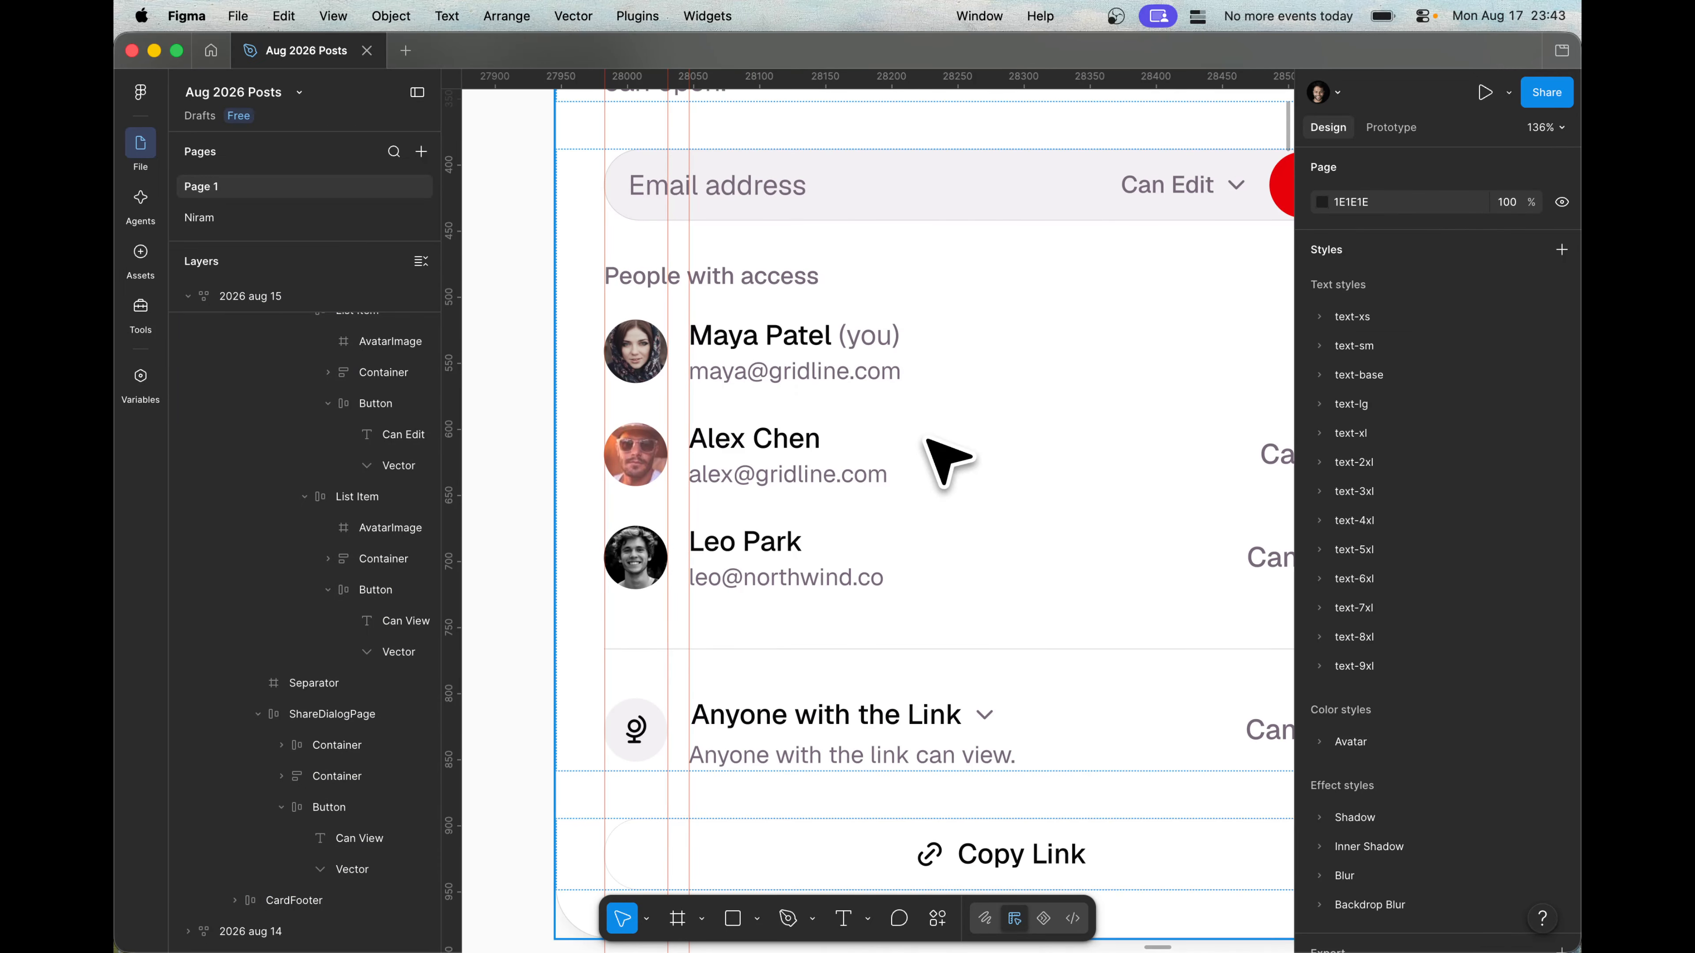
scroll(743, 446, "right", 1)
scroll(763, 467, "down", 3)
scroll(762, 468, "up", 1)
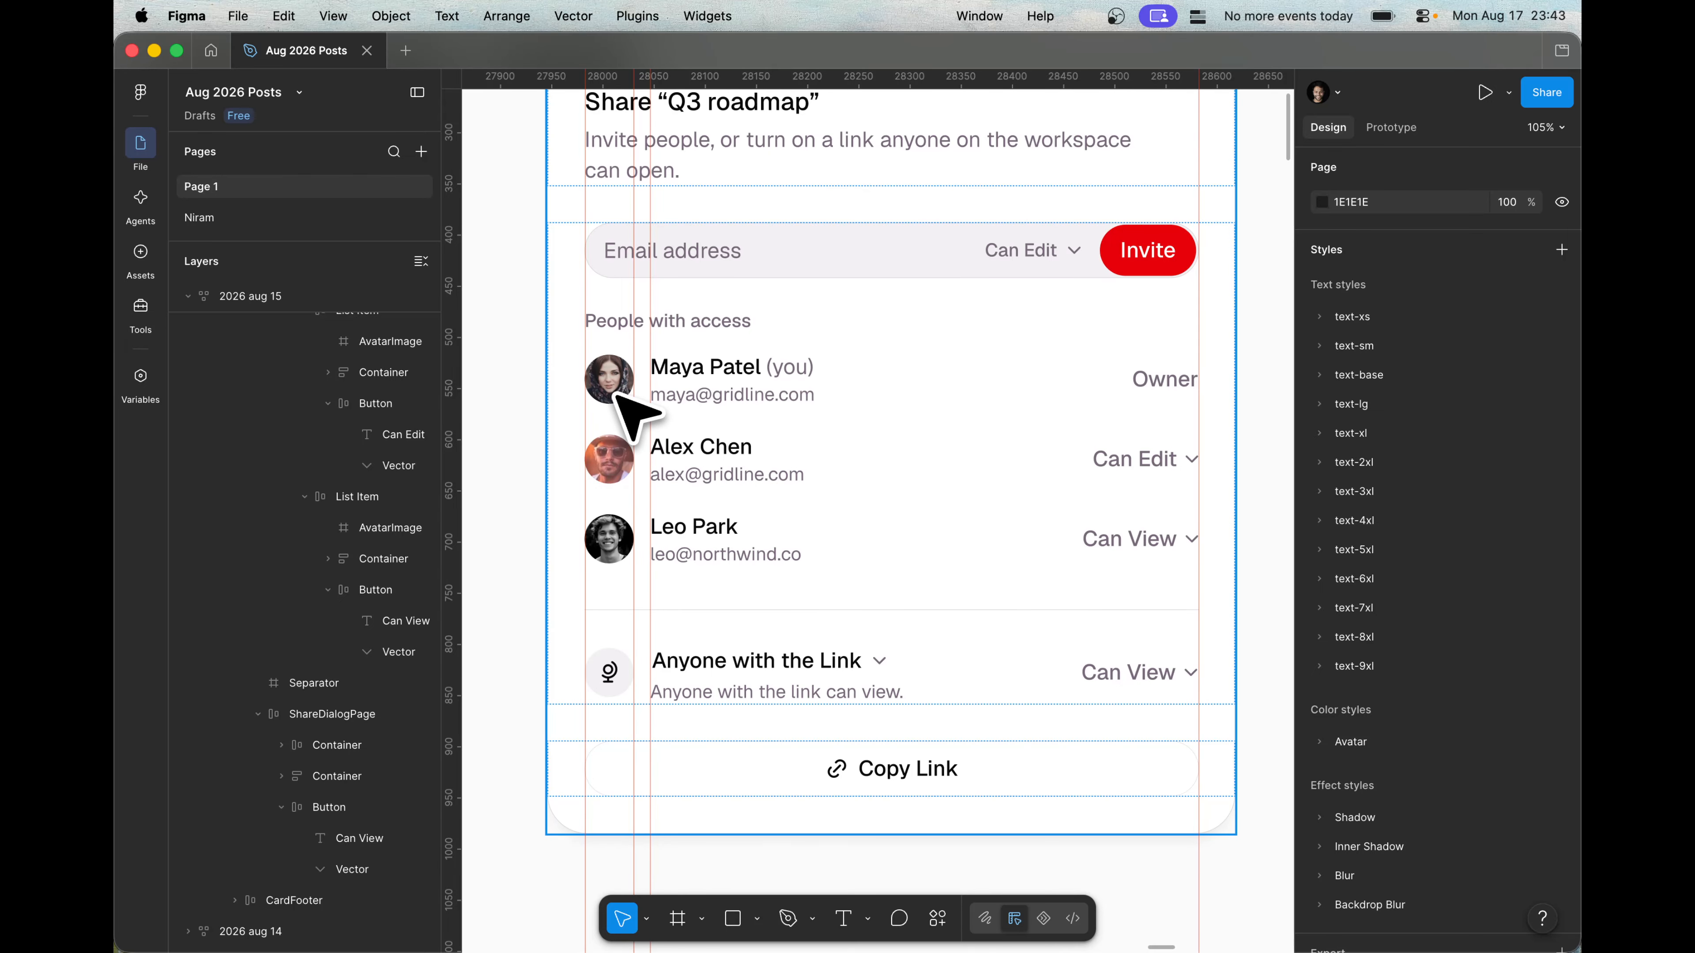
scroll(615, 398, "down", 4)
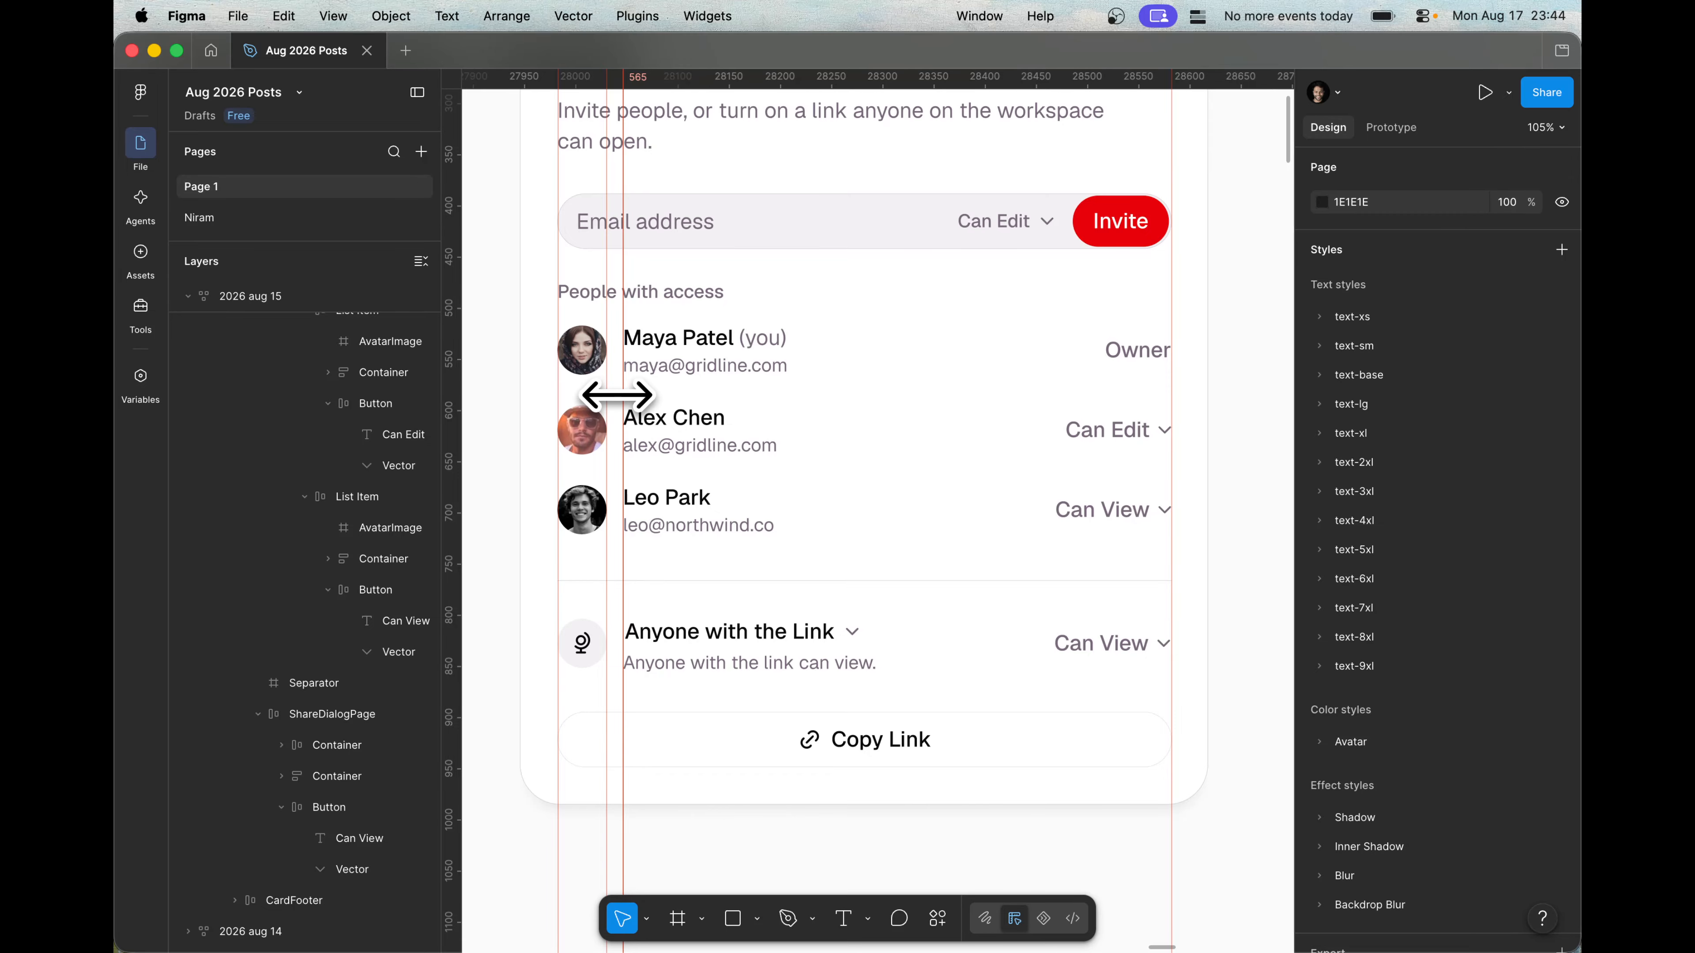
Review the whole share card with the interface hidden and inspect the avatar frame of the second person with access
key("super+backslash")
scroll(685, 778, "down", 3)
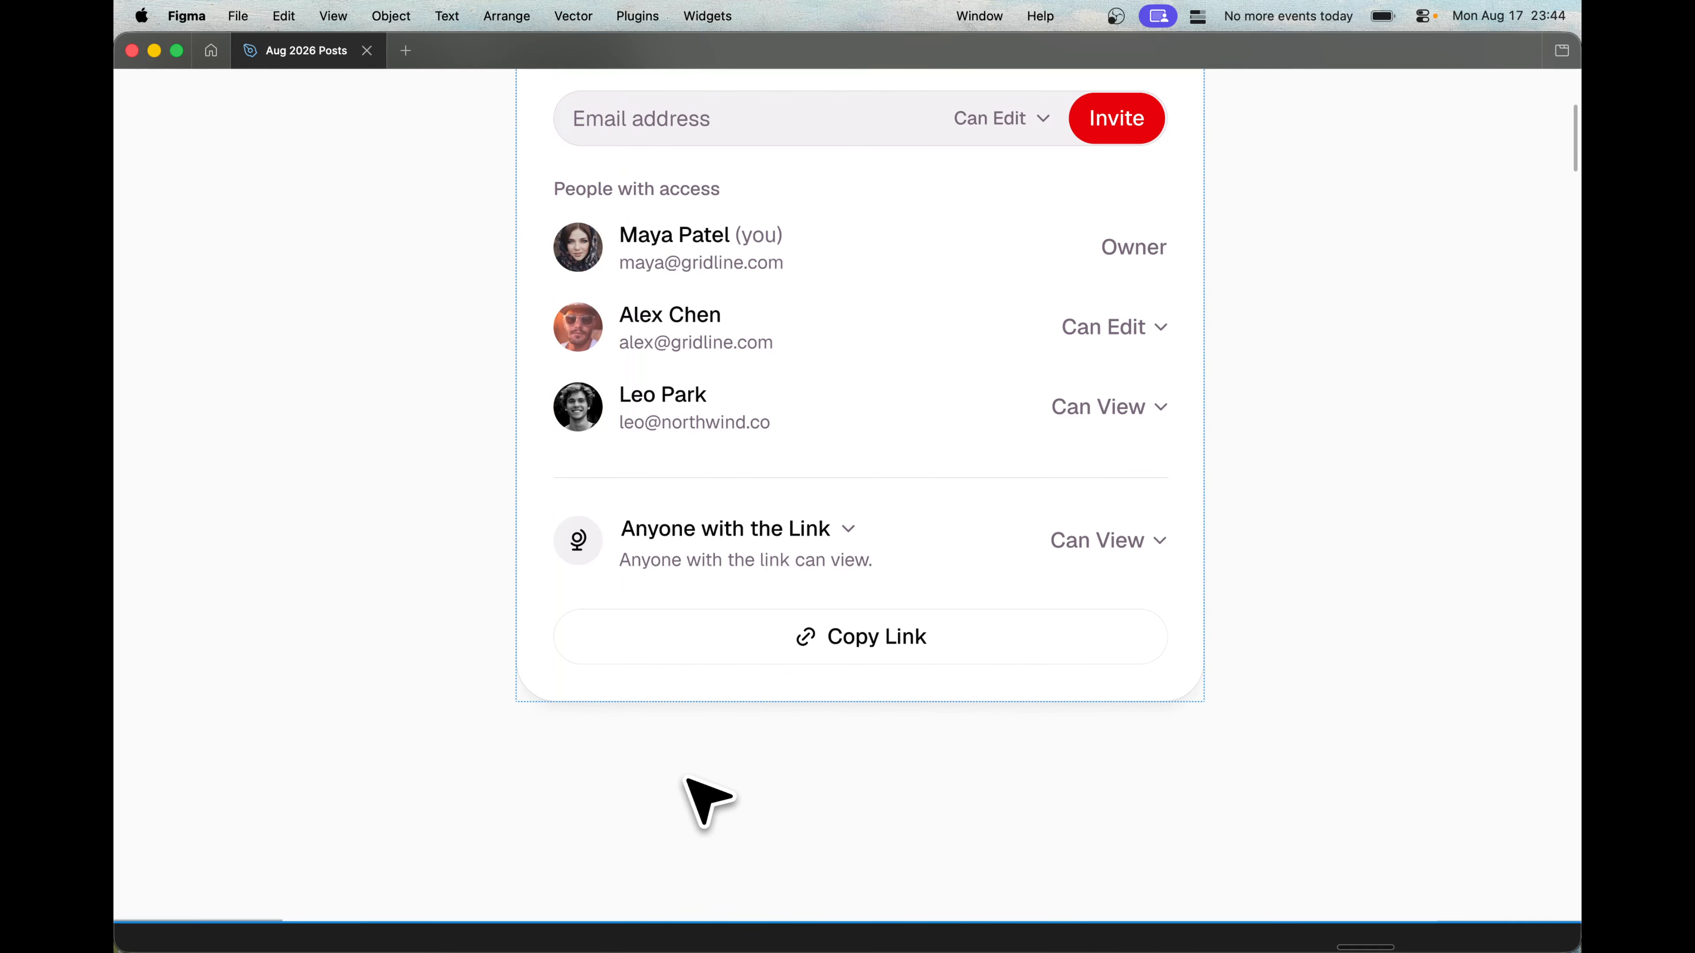
scroll(685, 784, "up", 4)
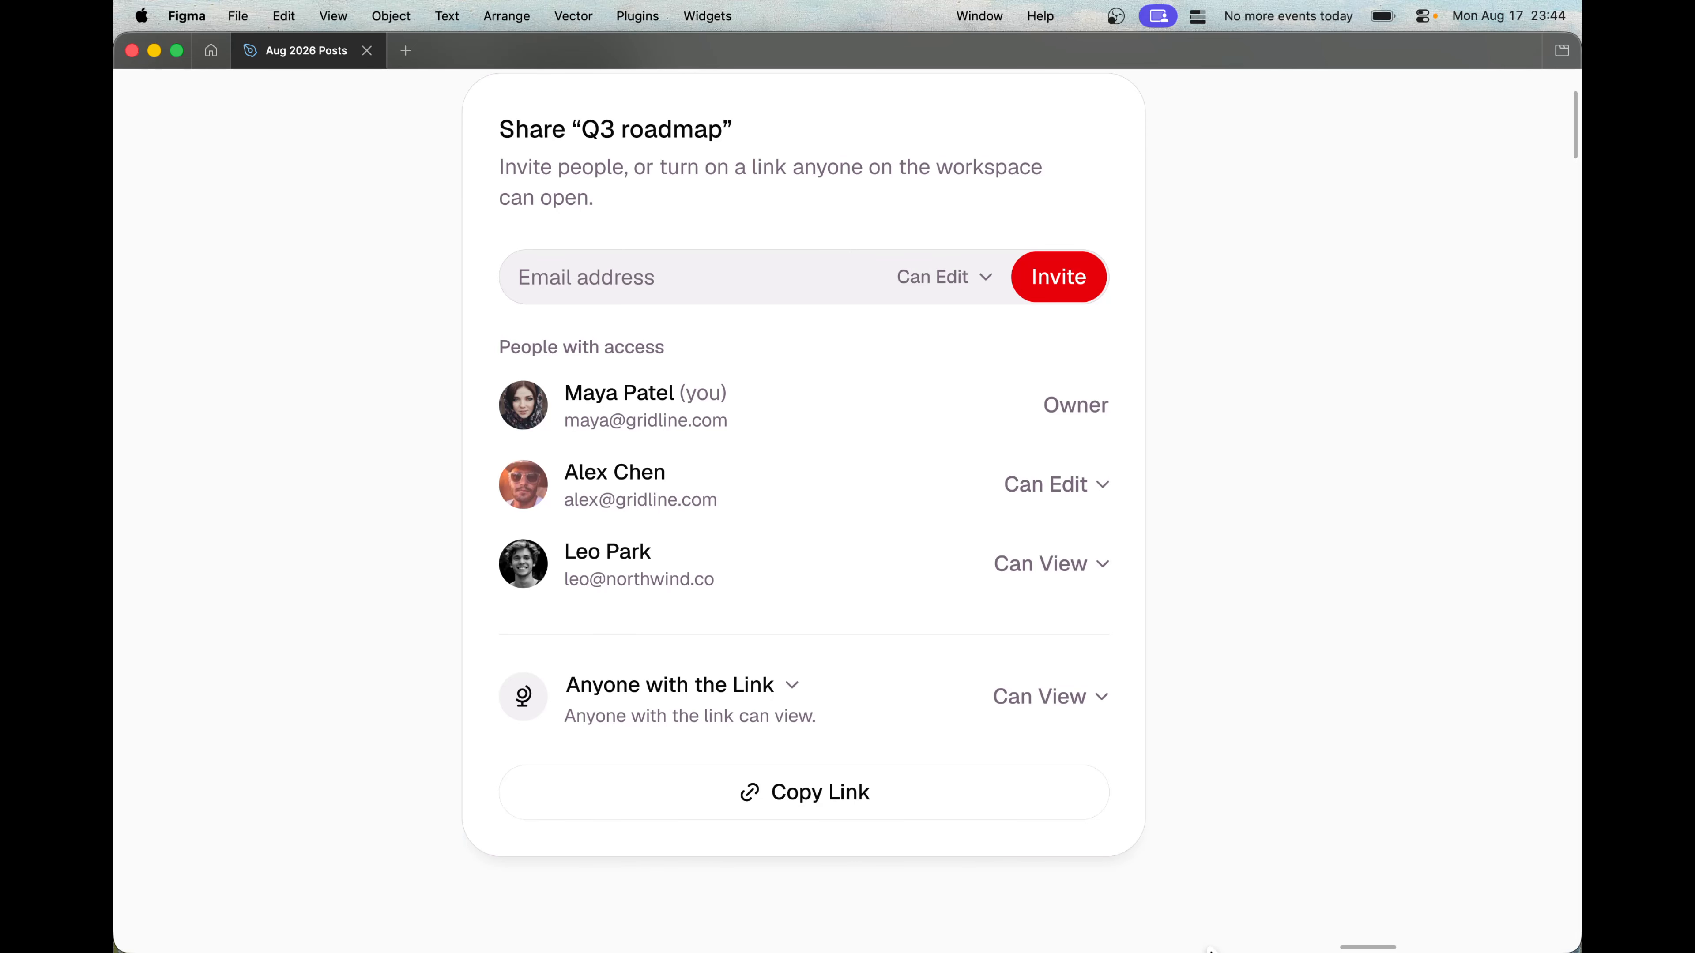
key("super+backslash")
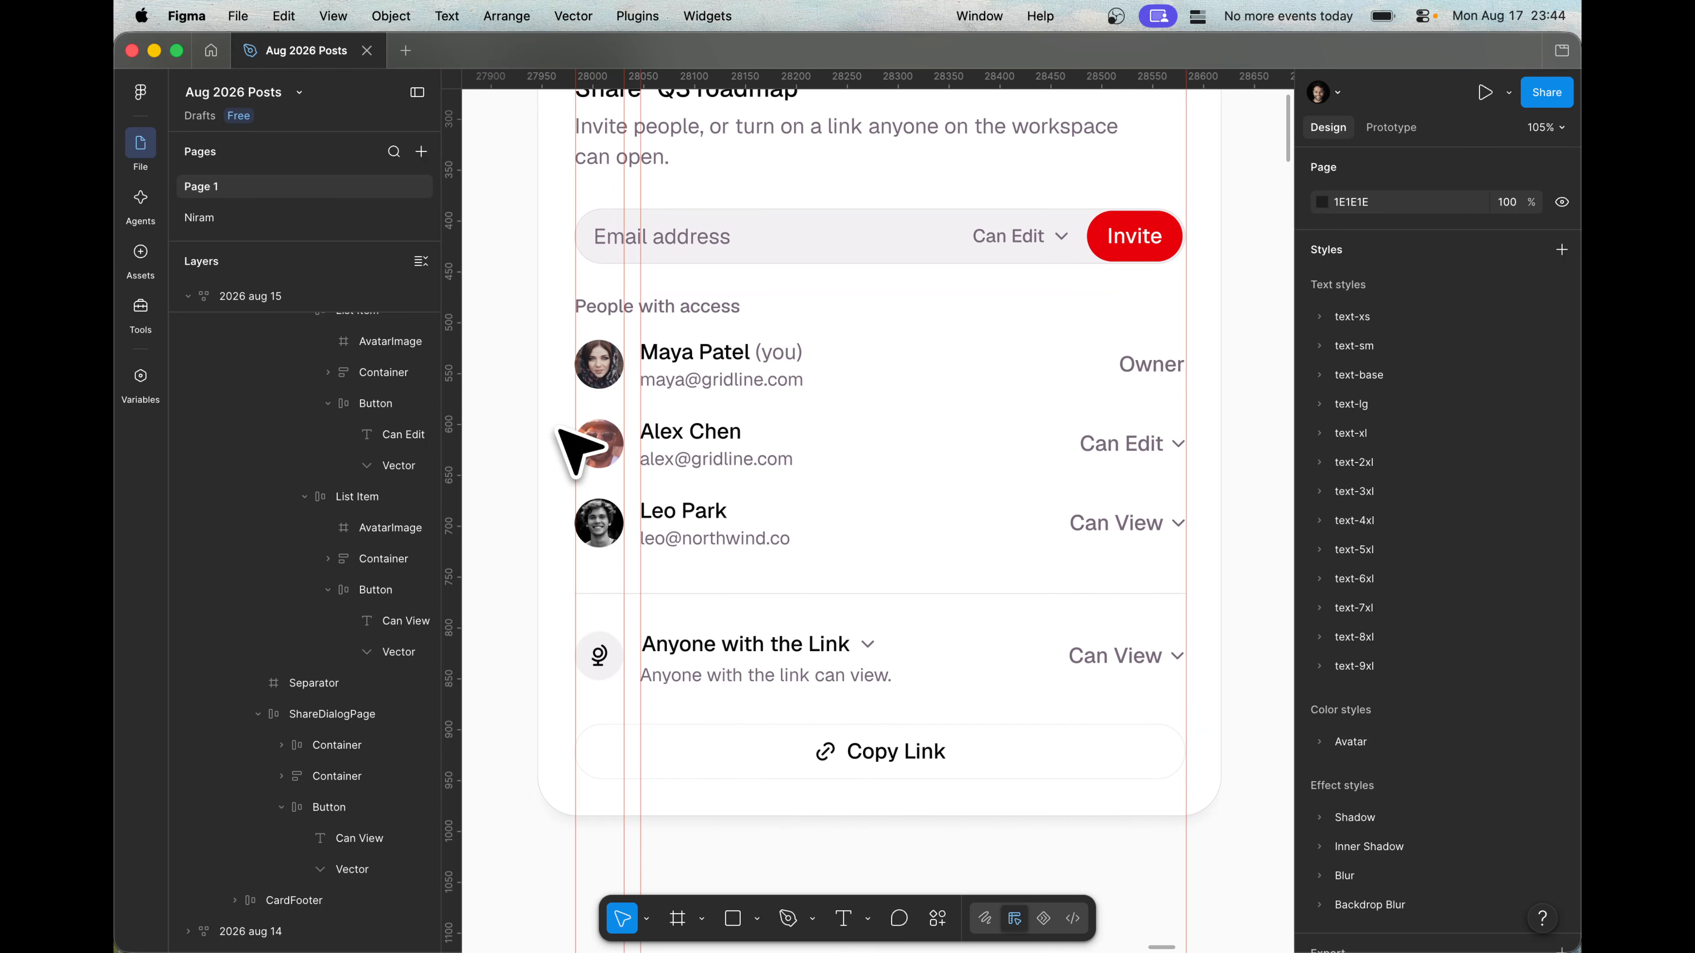
left_click(600, 444, "super")
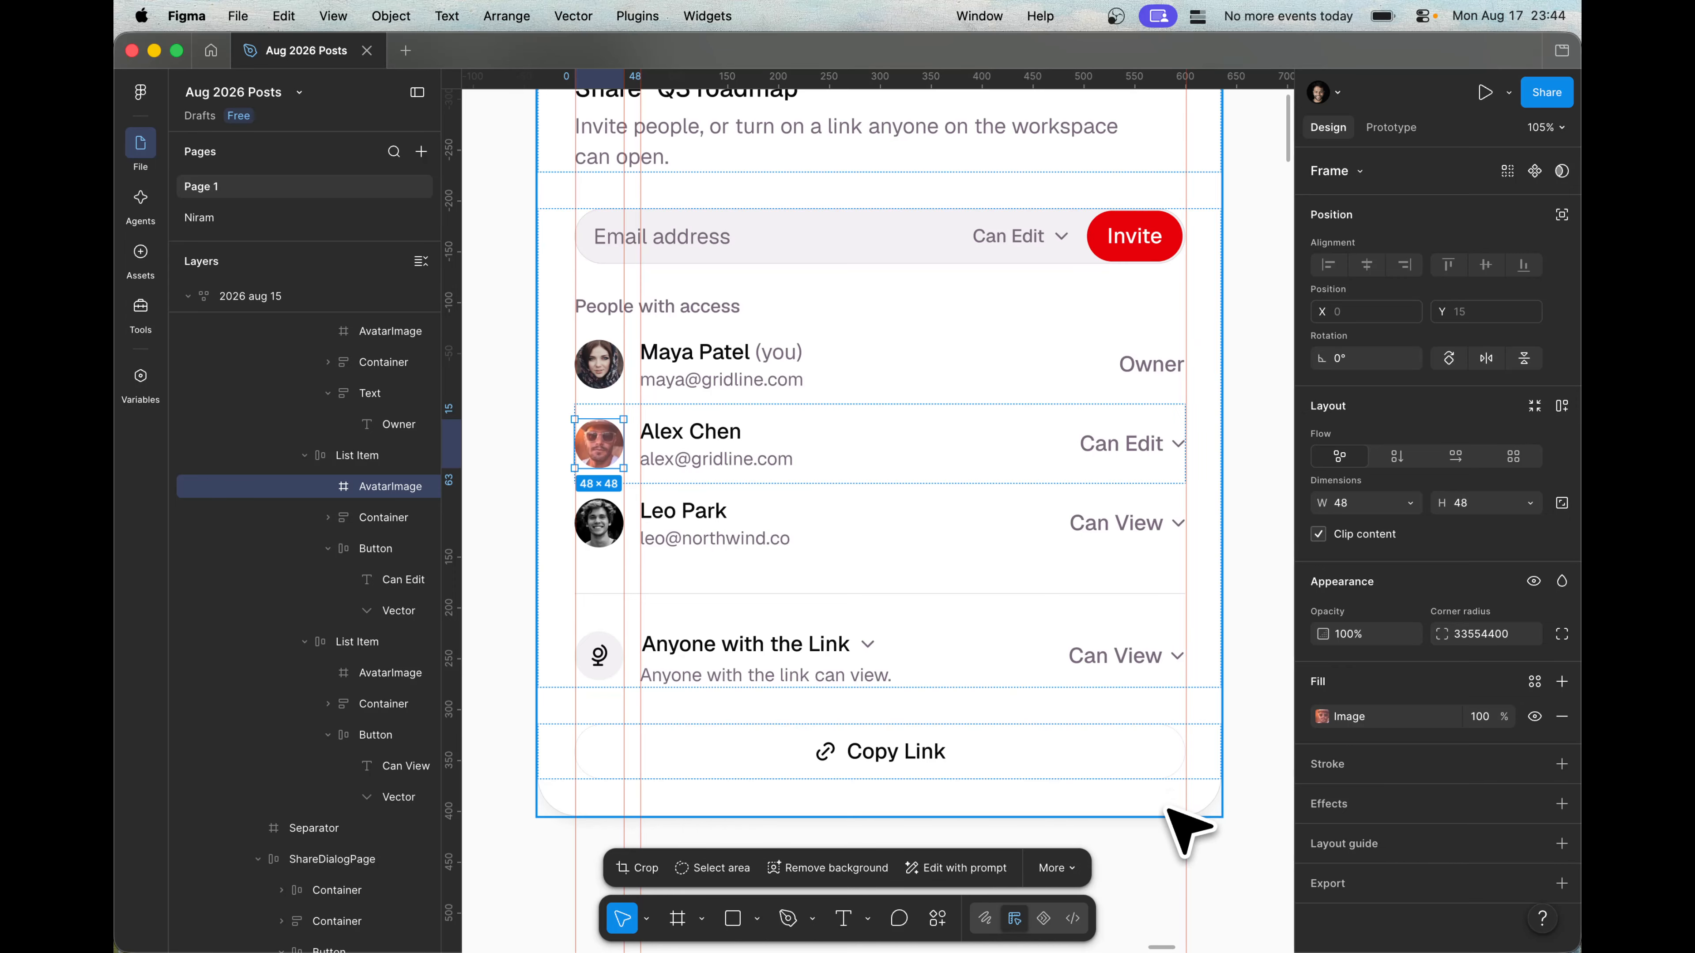
left_click(1185, 828)
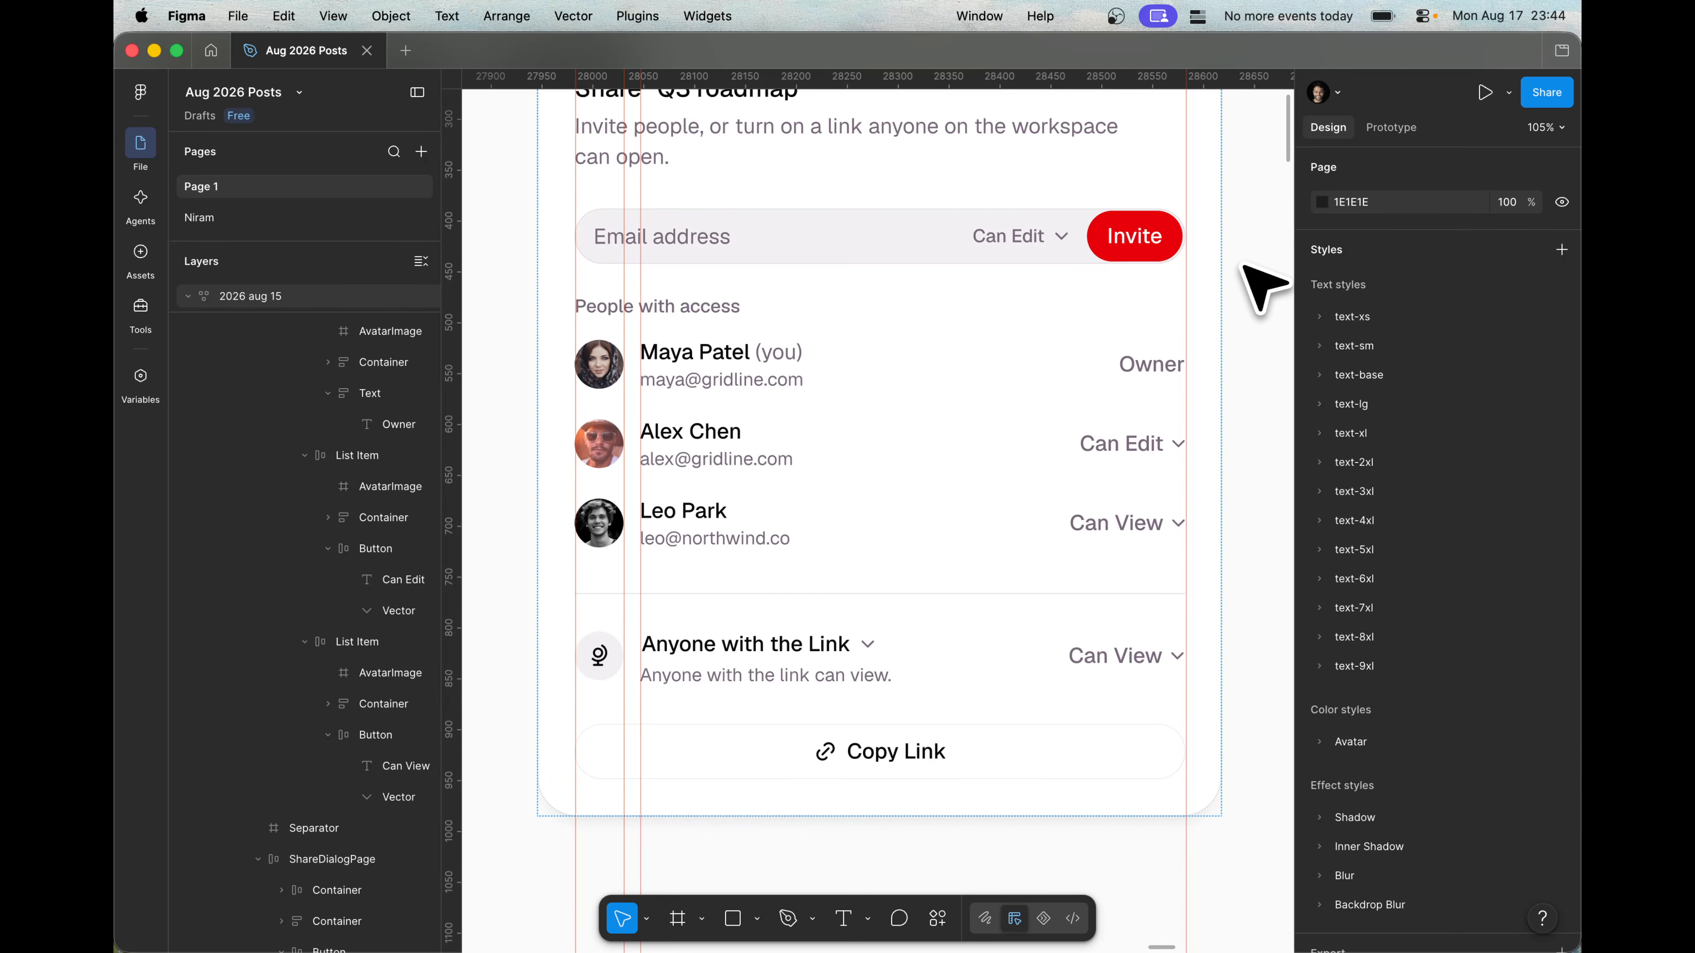
scroll(1261, 287, "up", 2)
scroll(1261, 287, "right", 2)
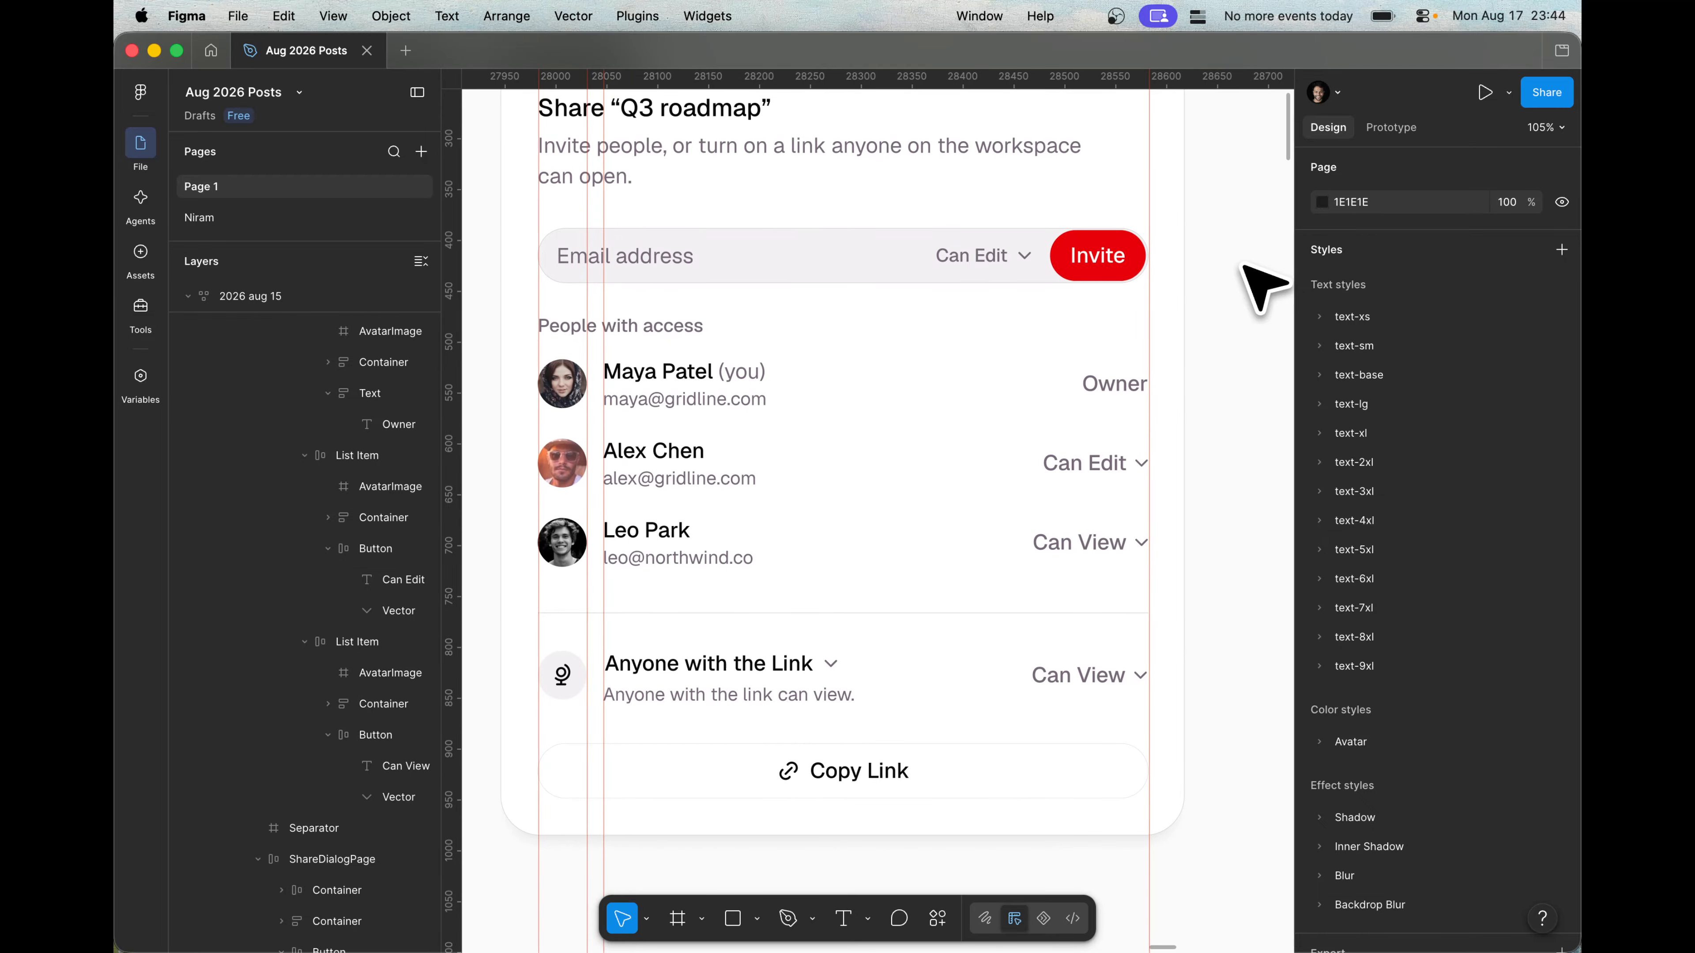
key("super+backslash")
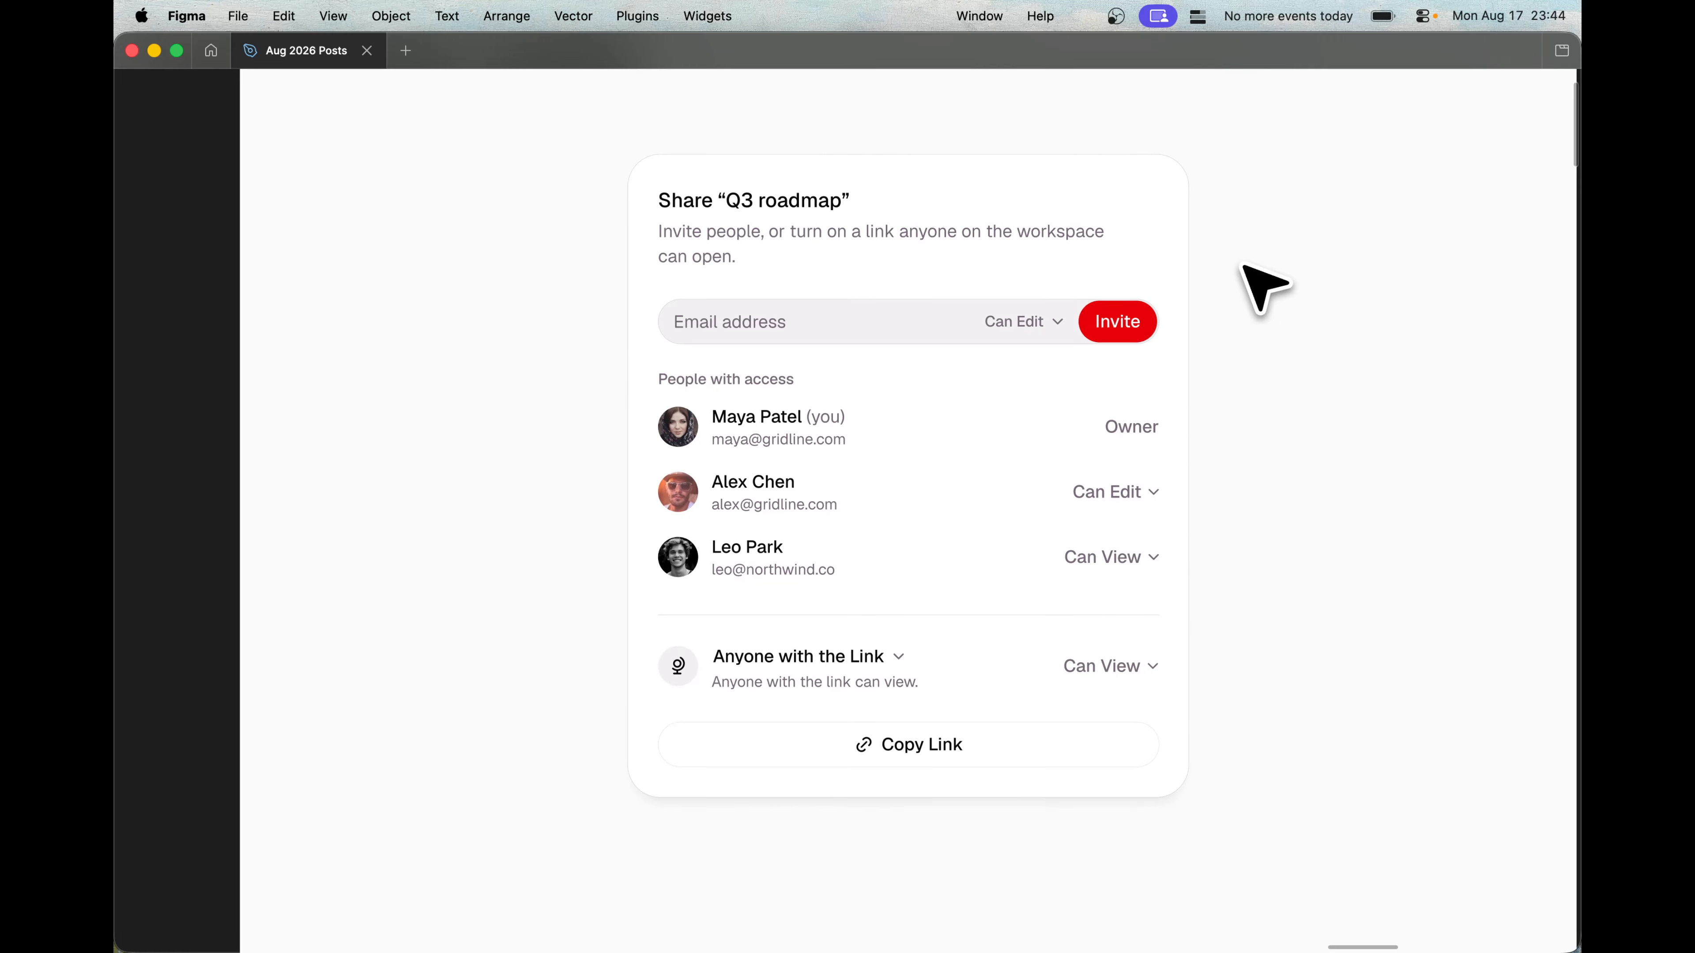